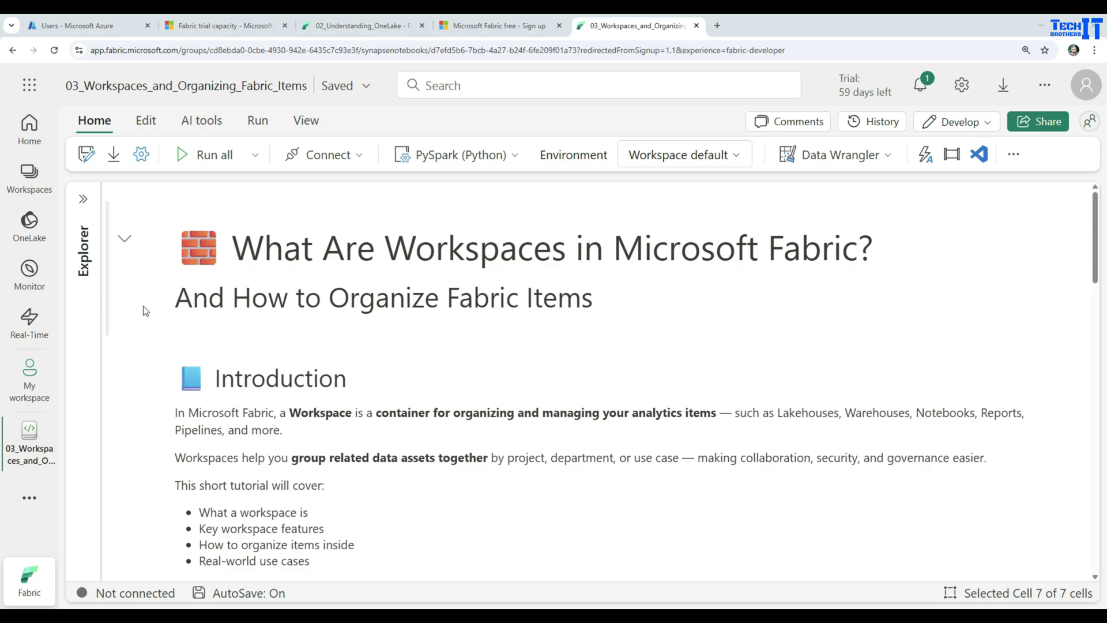
Step: Read through the workspace notes down to the Best Practices section
scroll(145, 311, "down", 2)
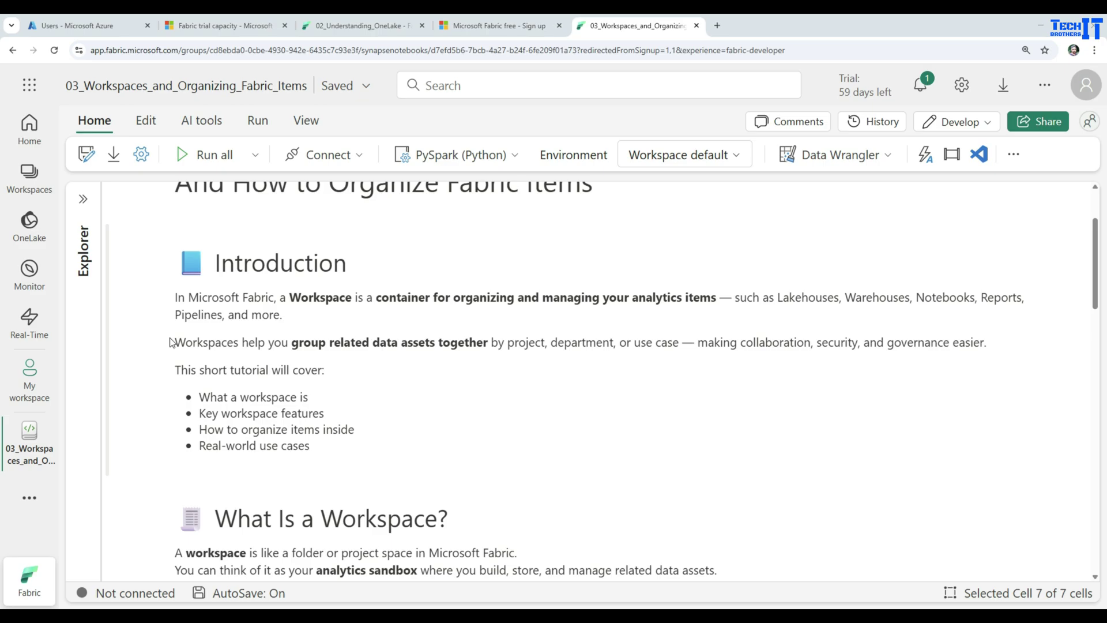
scroll(182, 366, "up", 2)
scroll(196, 369, "down", 2)
scroll(278, 389, "down", 1)
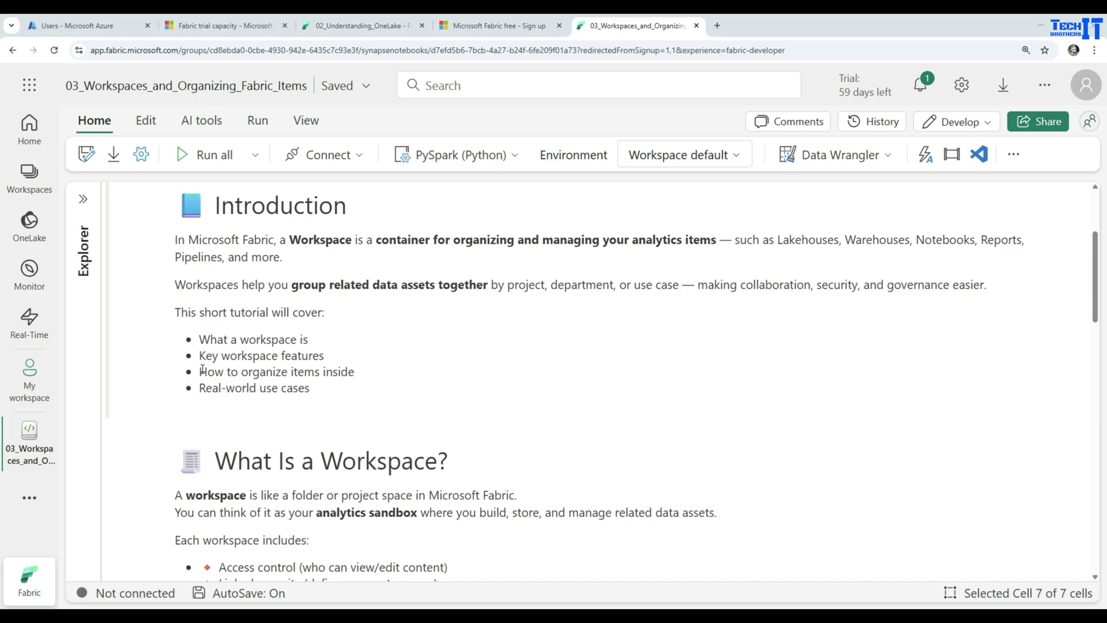
scroll(203, 370, "down", 3)
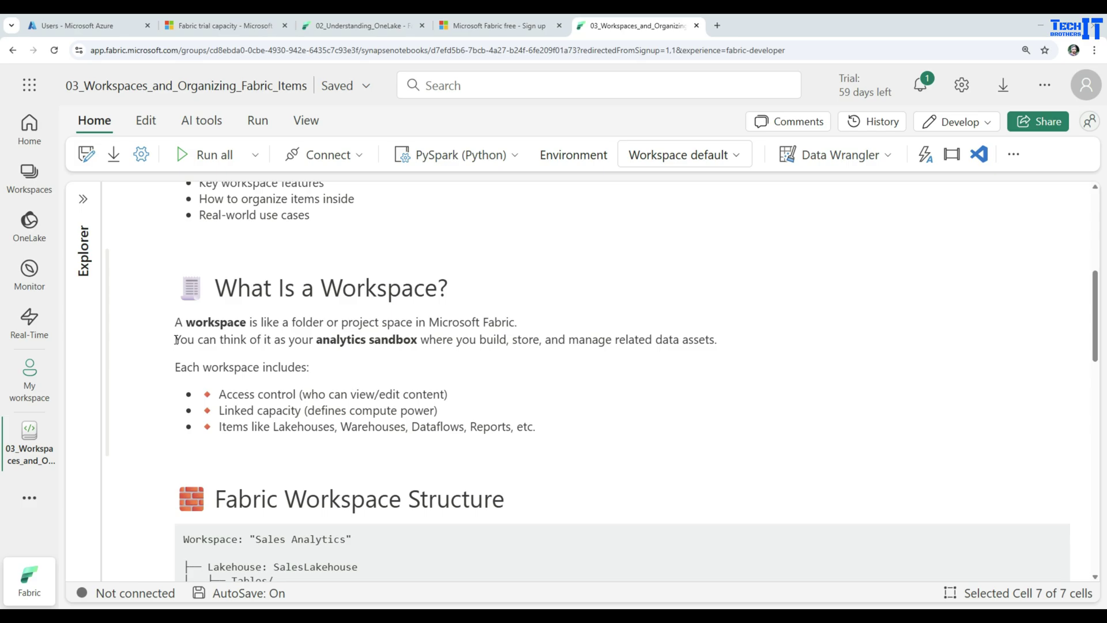
scroll(190, 317, "down", 1)
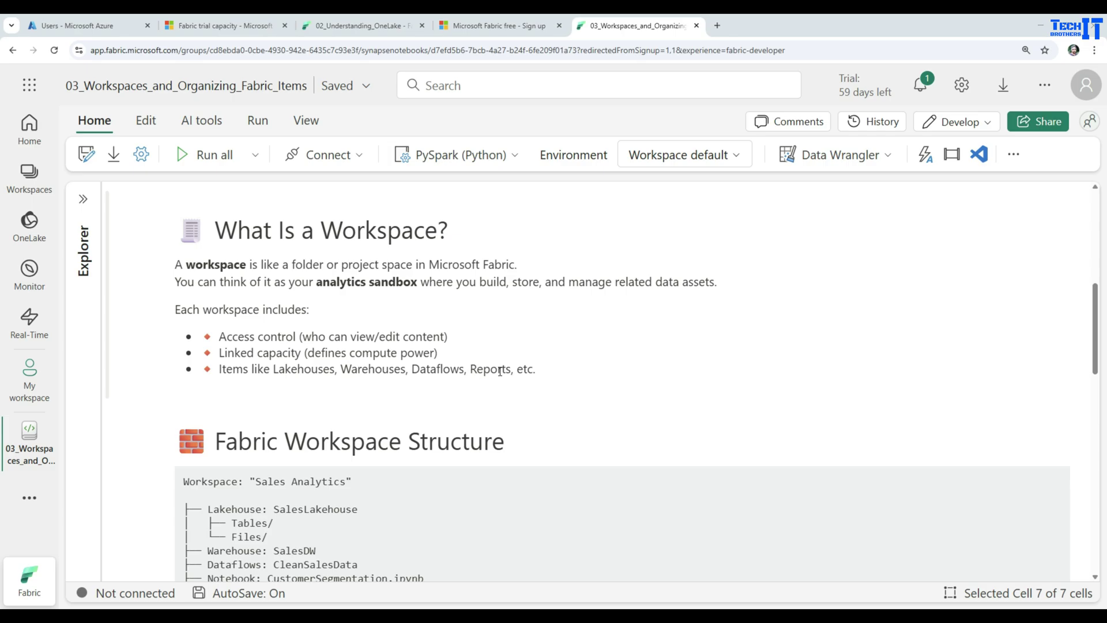
scroll(425, 388, "down", 3)
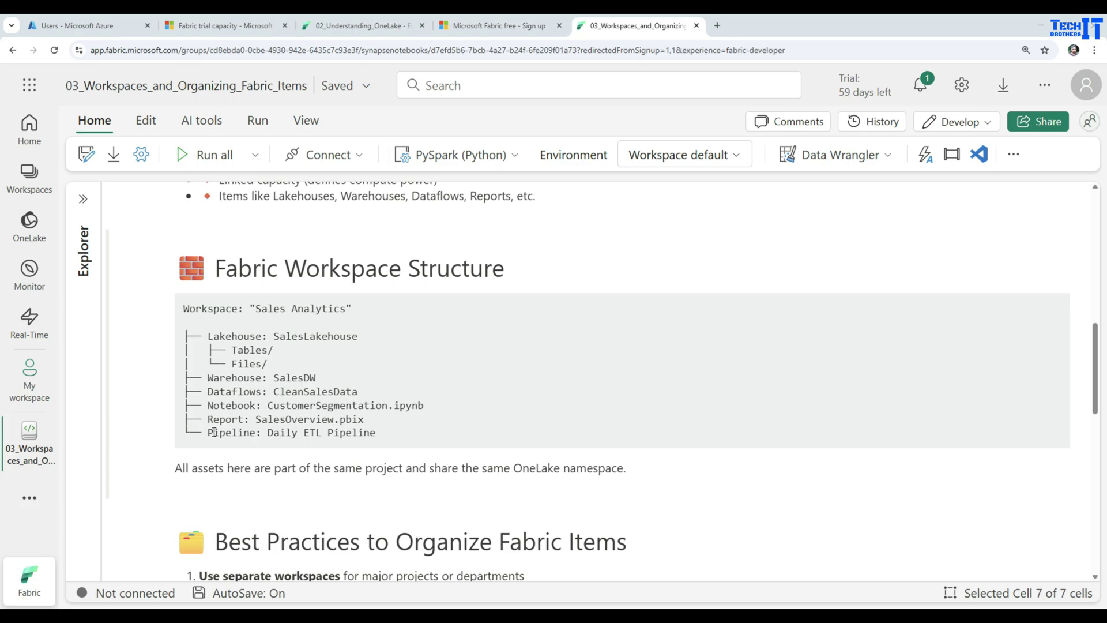
scroll(213, 433, "down", 2)
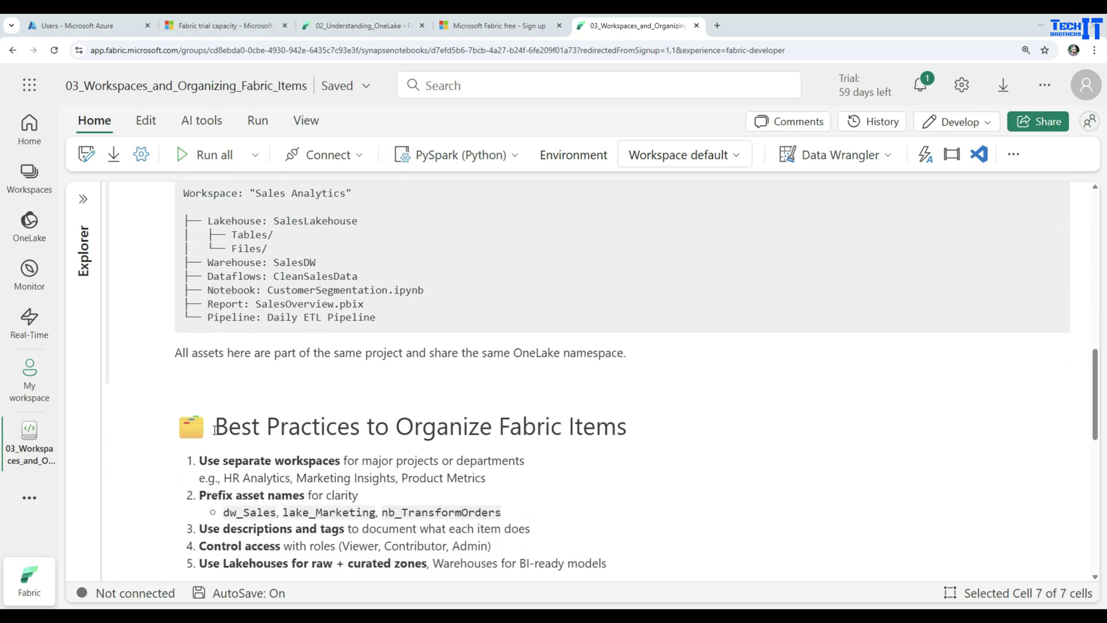
scroll(214, 430, "up", 1)
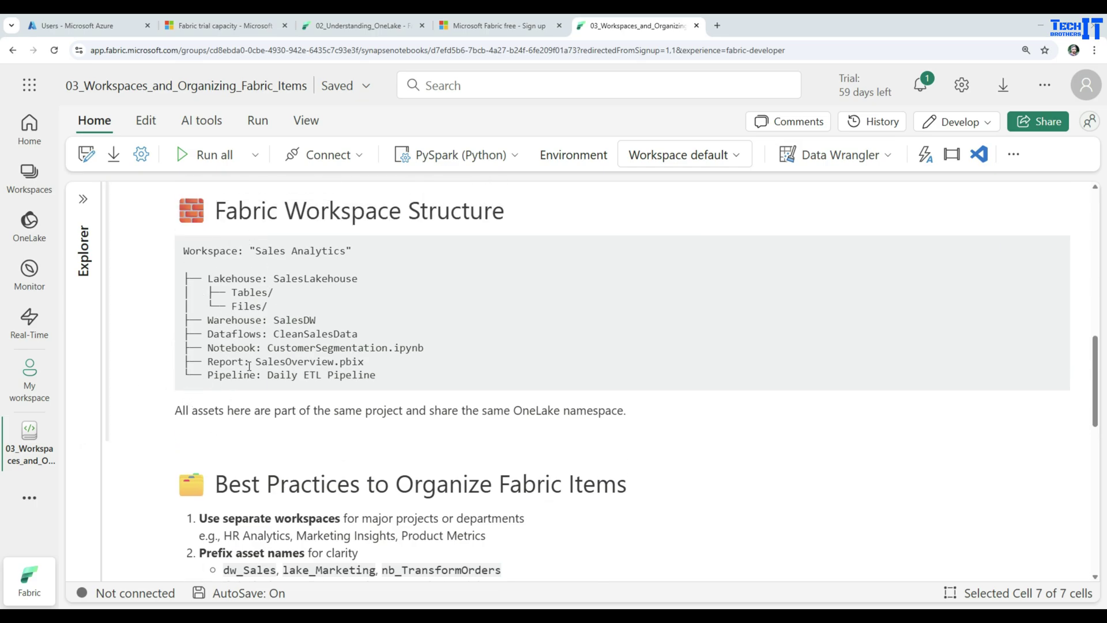
mouse_move(259, 440)
scroll(302, 416, "down", 2)
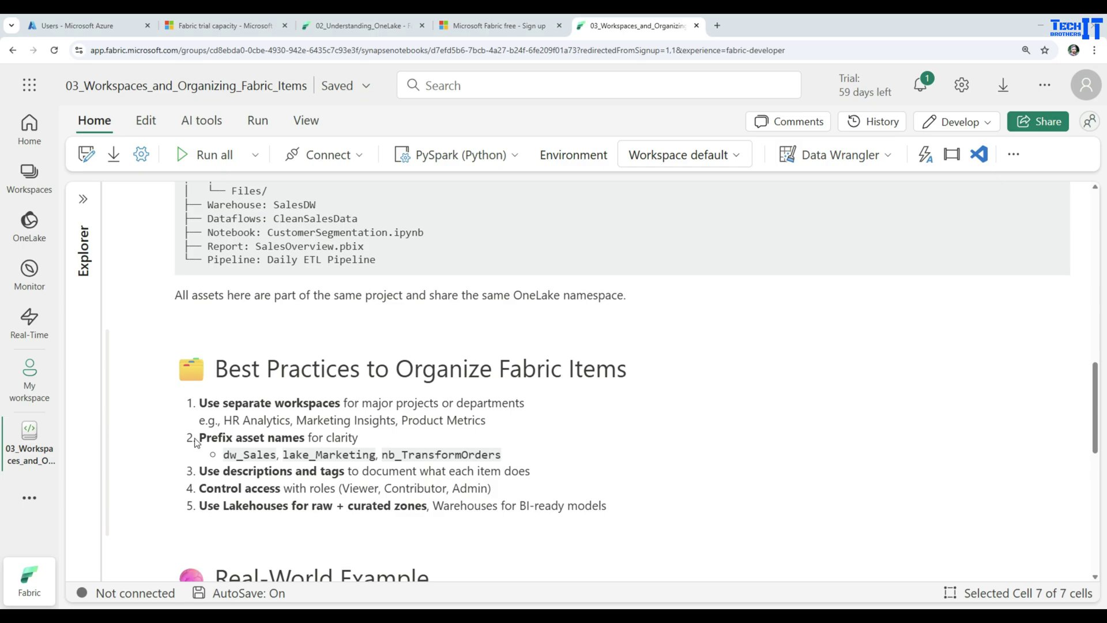
scroll(196, 443, "down", 1)
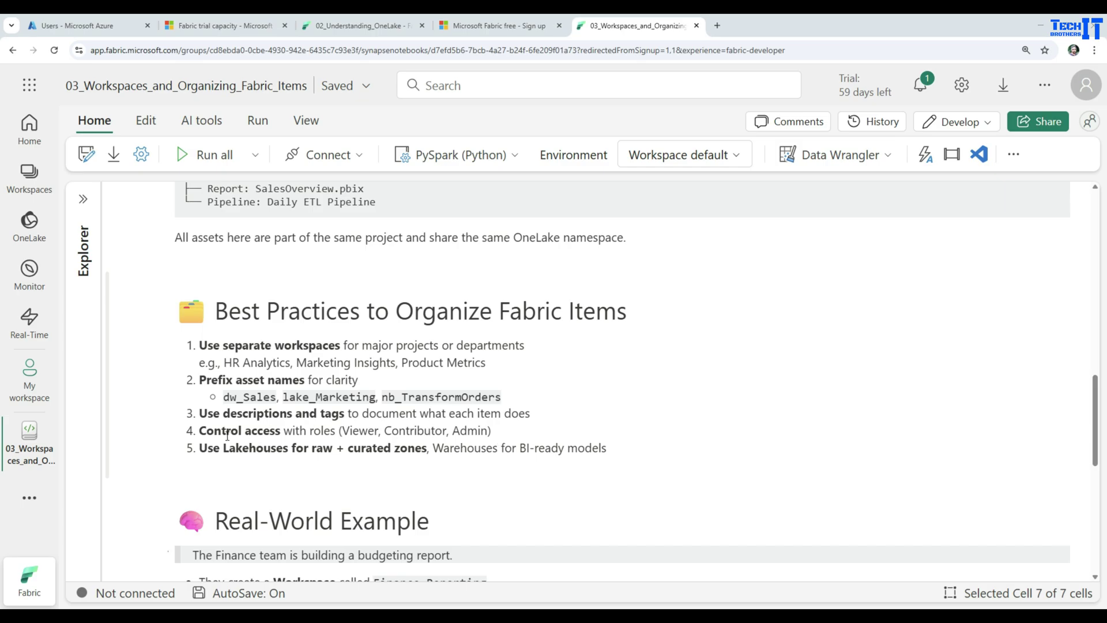
left_click(212, 461)
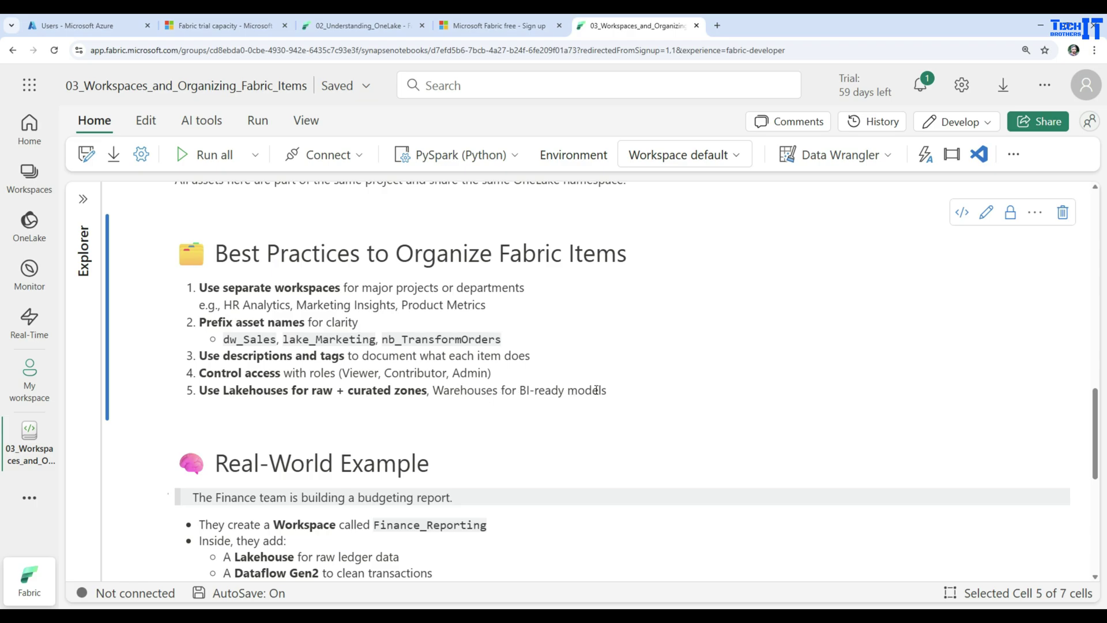
scroll(597, 390, "down", 3)
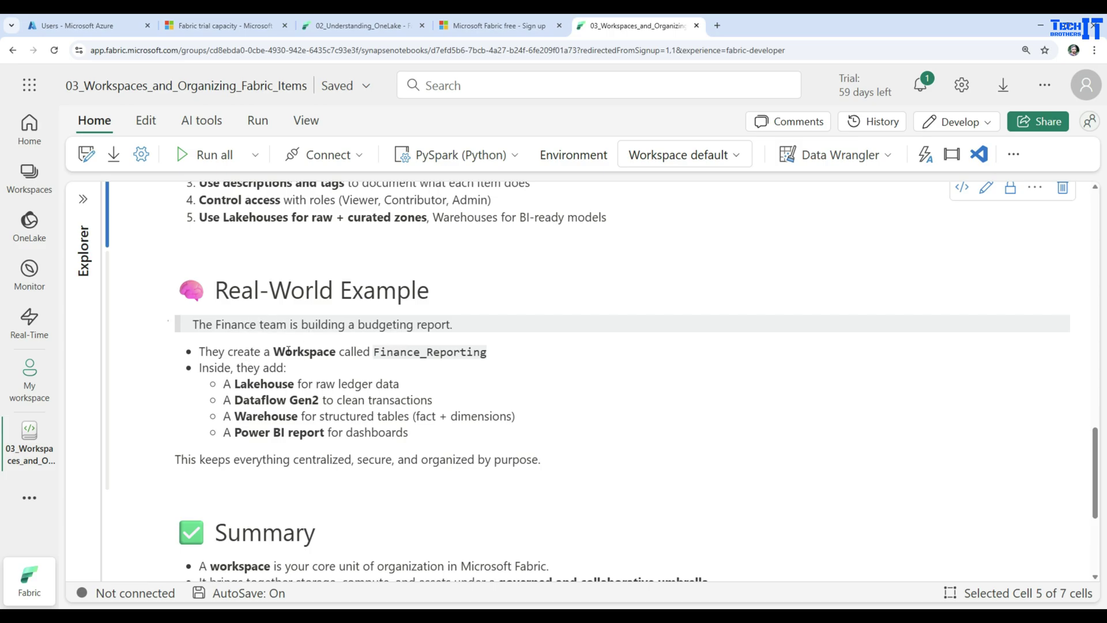
Step: Highlight Finance_Reporting and the Lakehouse, Dataflow Gen2, Warehouse and Power BI report items in the notes
left_click_drag(373, 351, 487, 351)
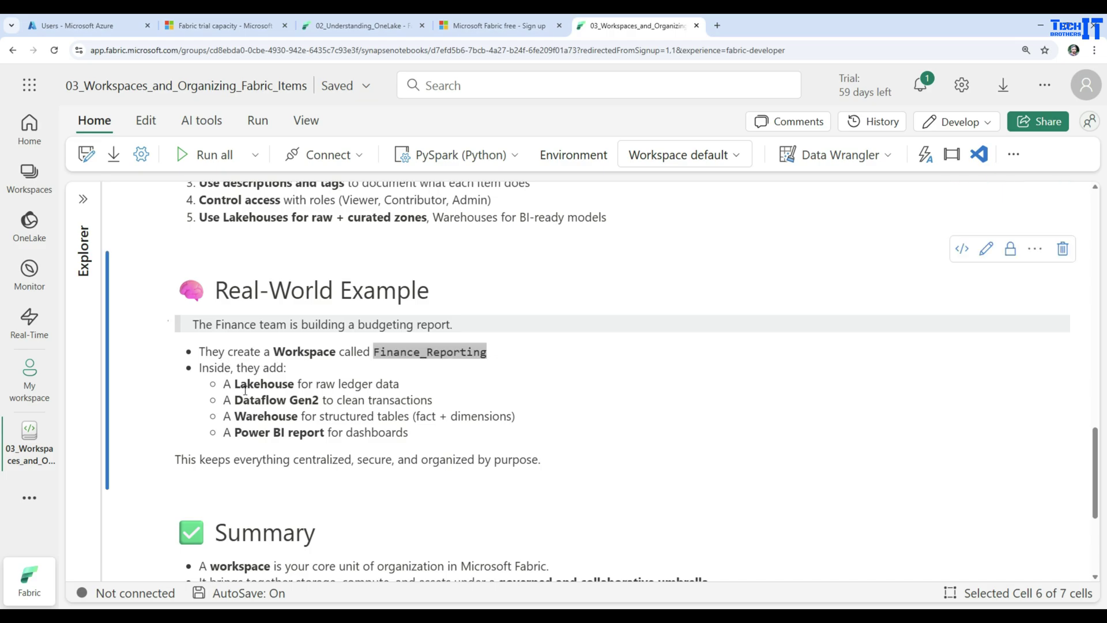
left_click(292, 385)
left_click_drag(293, 386, 233, 384)
left_click(290, 401)
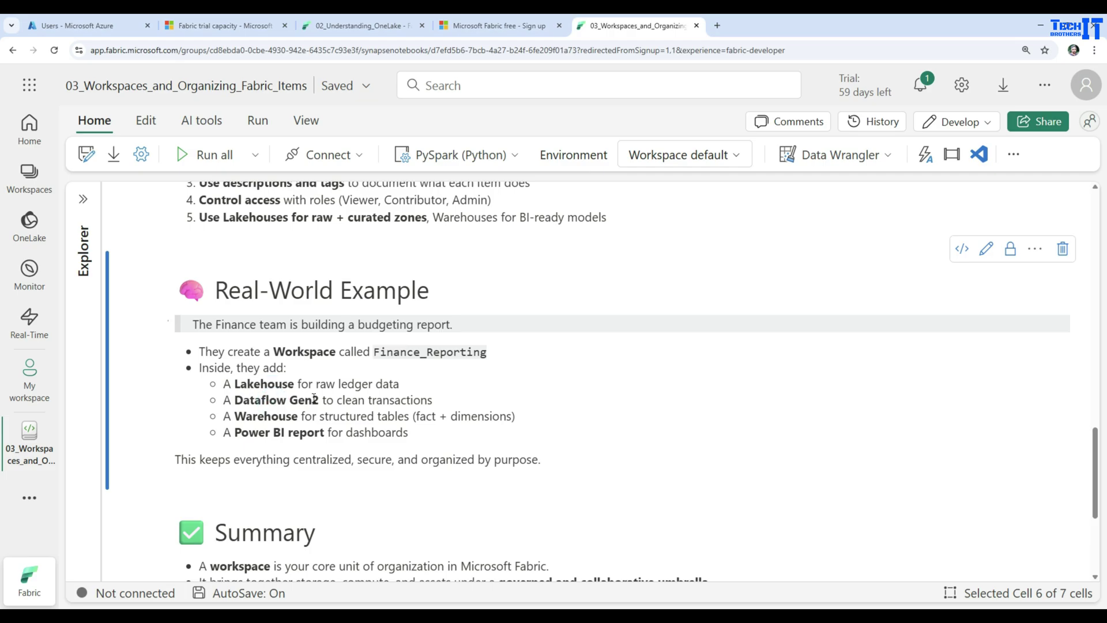
left_click_drag(319, 399, 233, 400)
left_click_drag(298, 416, 244, 415)
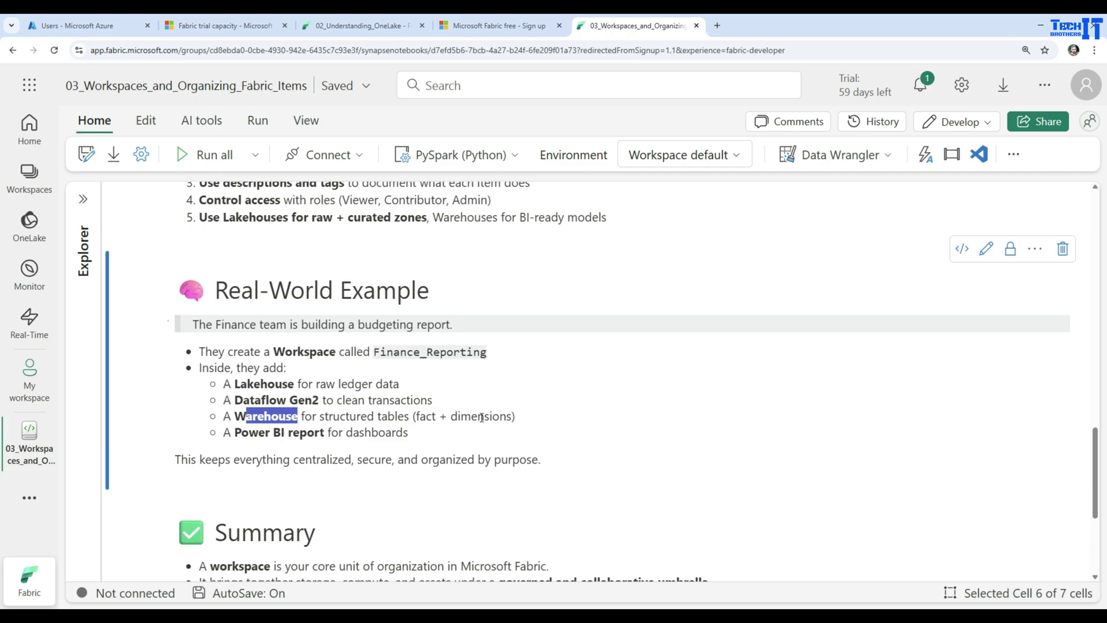
left_click_drag(236, 432, 343, 433)
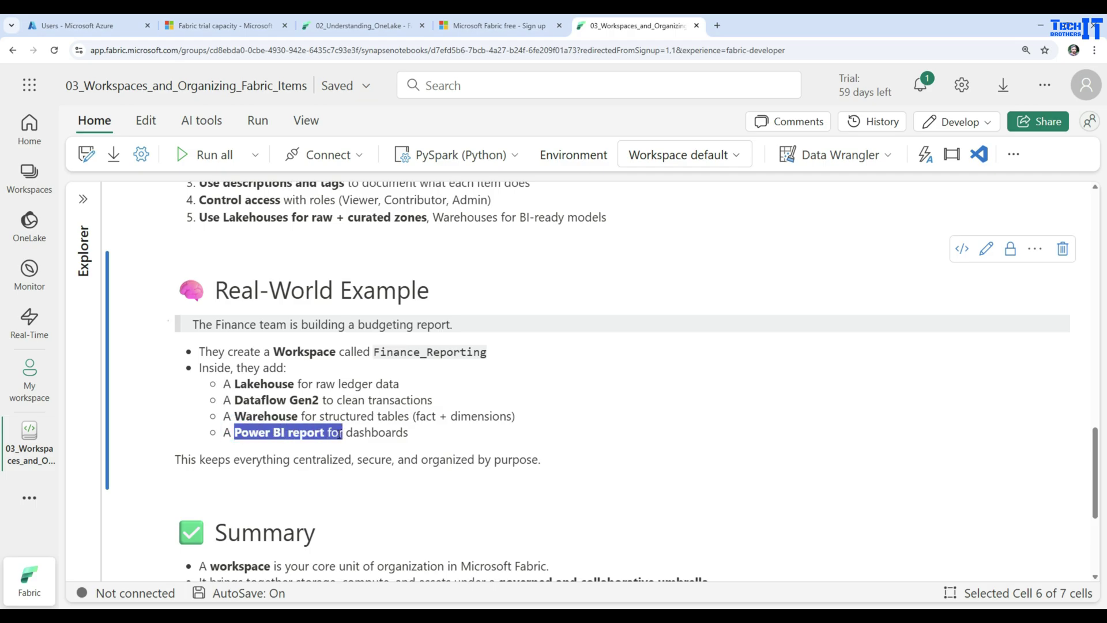
scroll(339, 432, "down", 2)
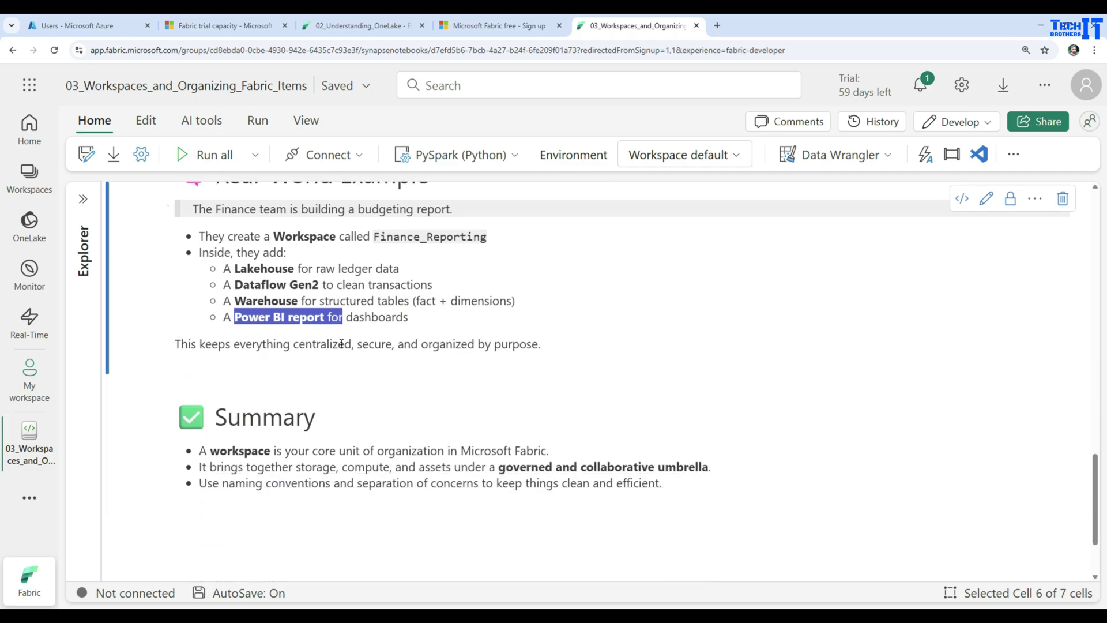
left_click(461, 328)
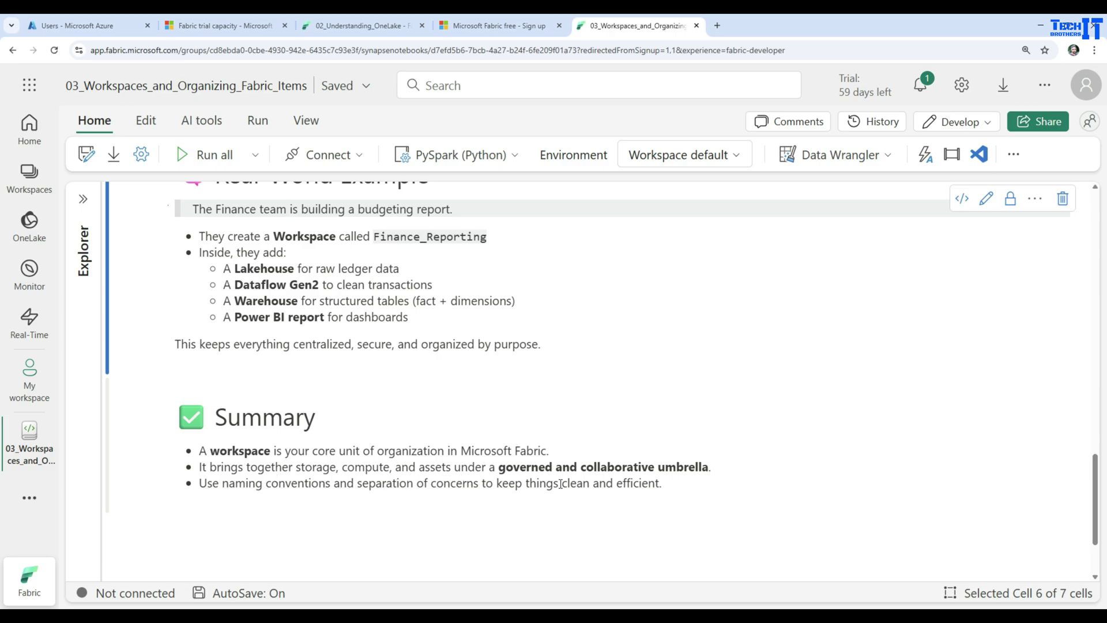
Step: Copy the name 'Sales Analytics' from the Fabric Workspace Structure notes
scroll(551, 459, "up", 7)
left_click(285, 307)
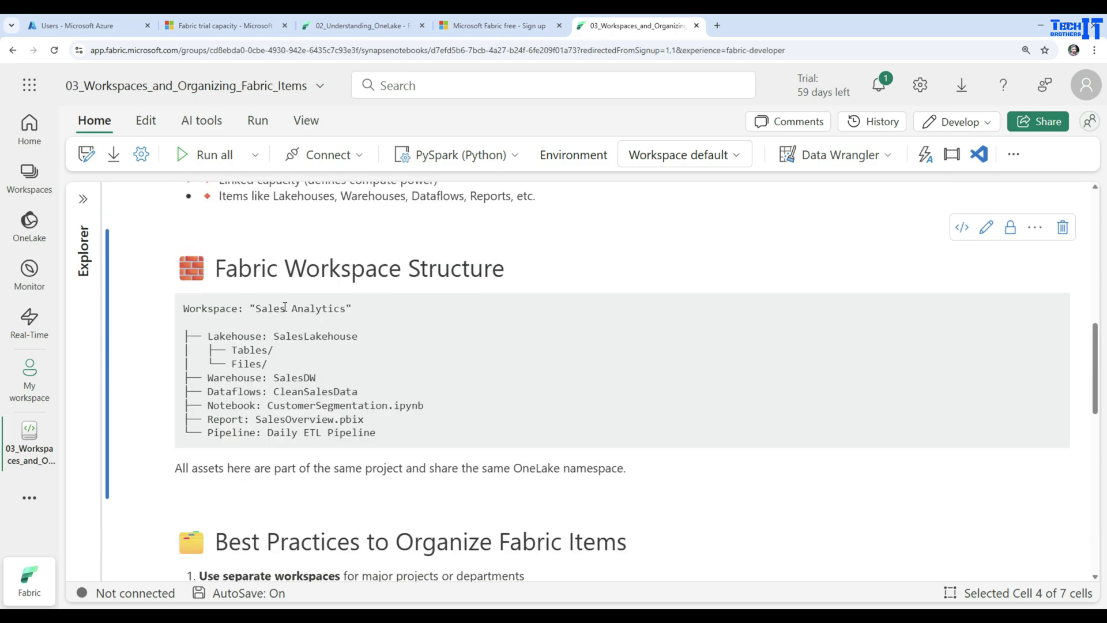
left_click_drag(259, 308, 342, 308)
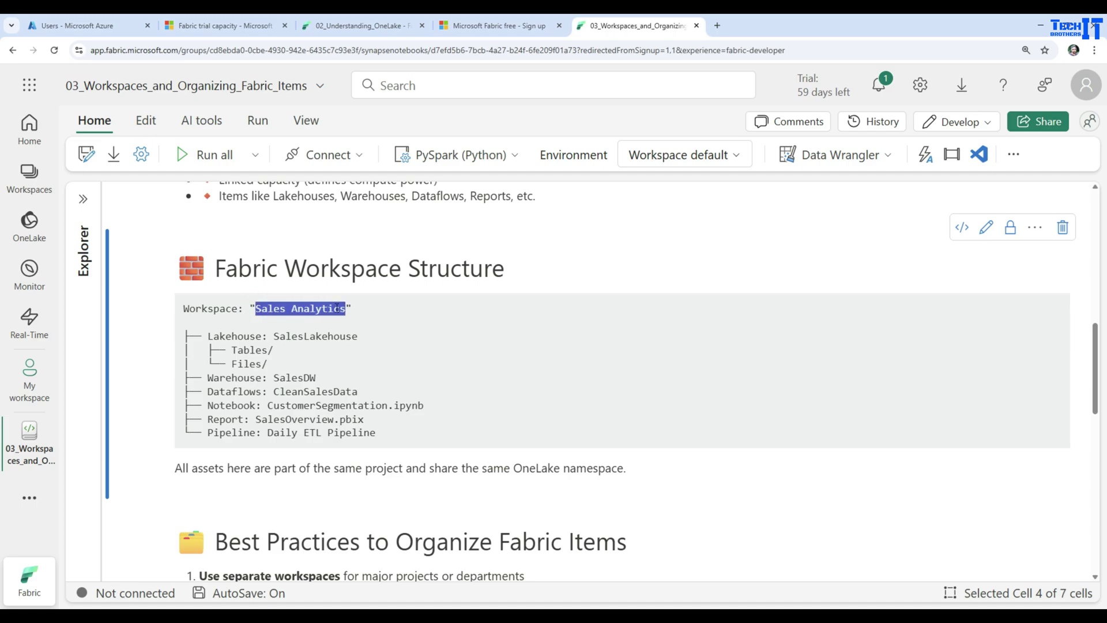
right_click(337, 309)
left_click(357, 319)
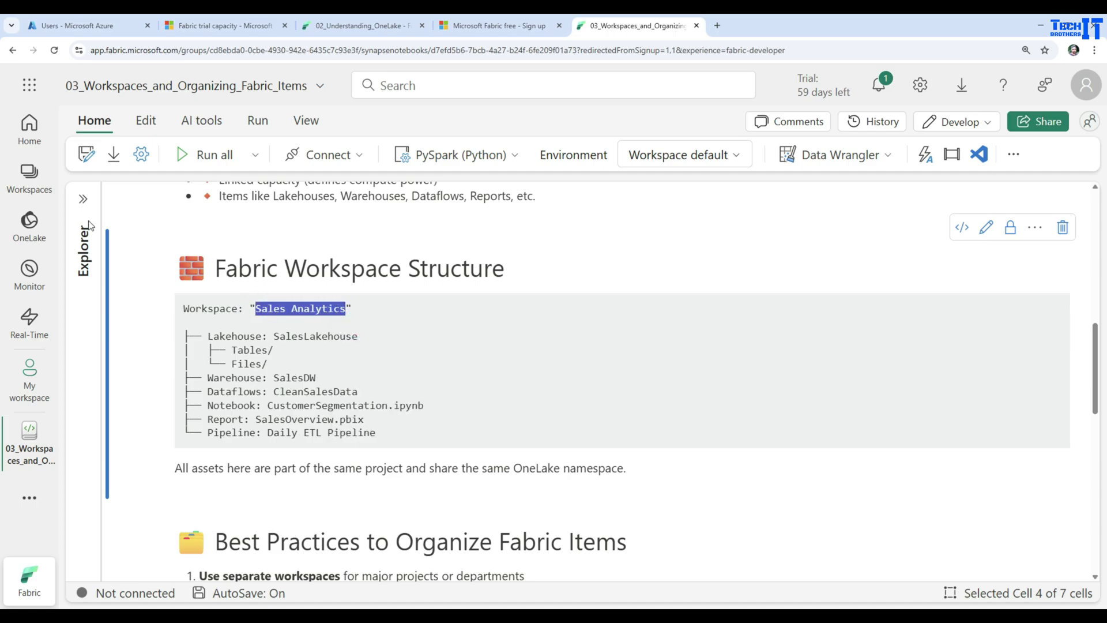
Step: Start a new workspace from the Fabric home page and paste 'Sales Analytics' as its name
left_click(27, 128)
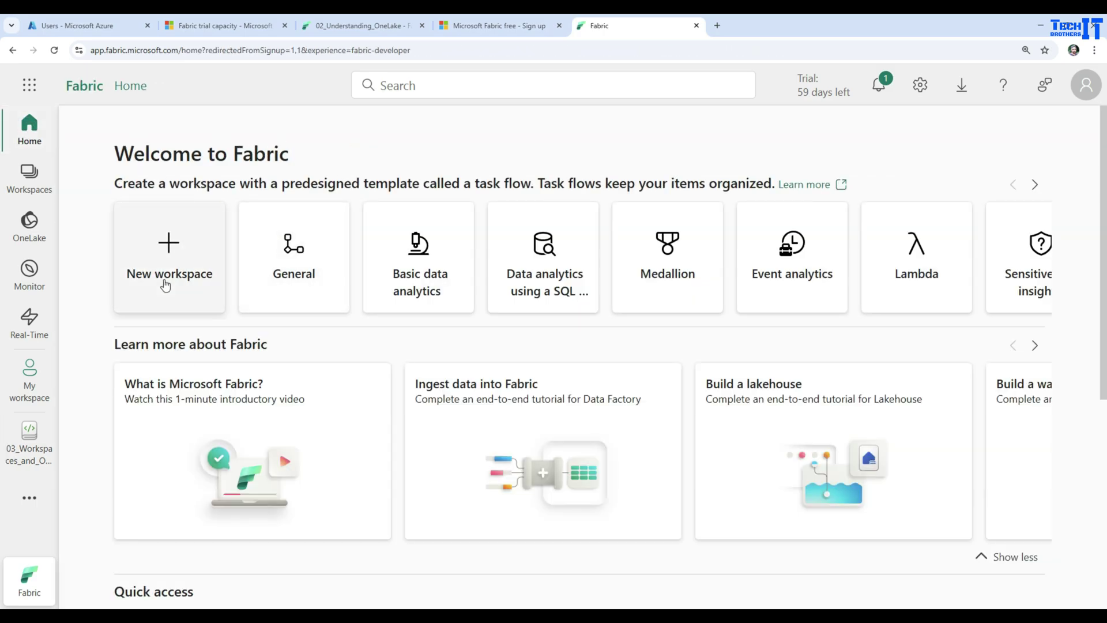
left_click(166, 272)
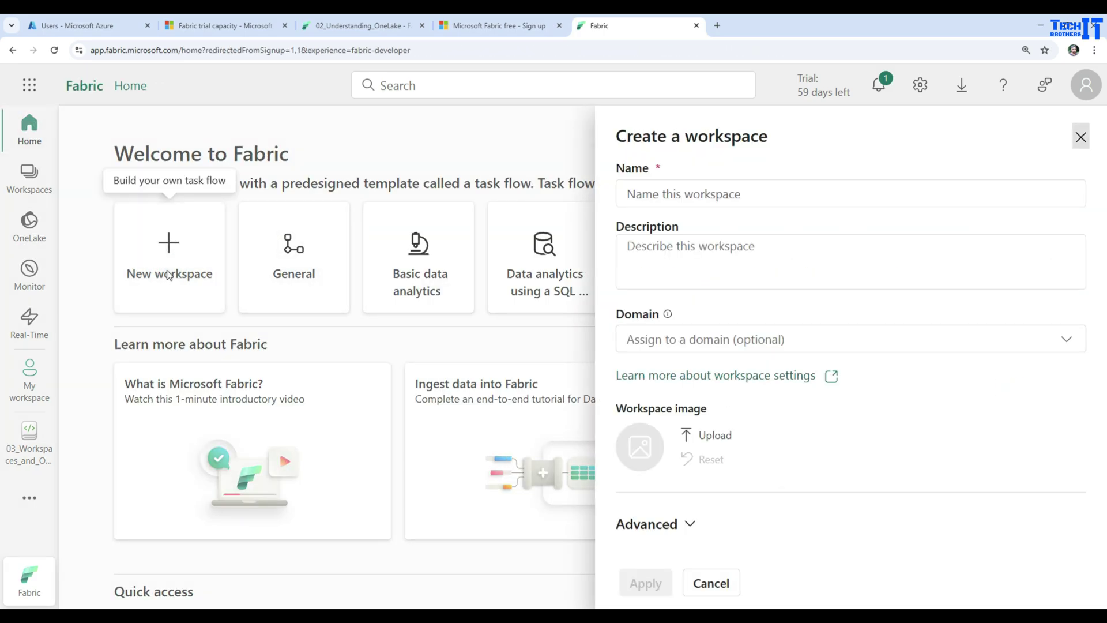
left_click(648, 192)
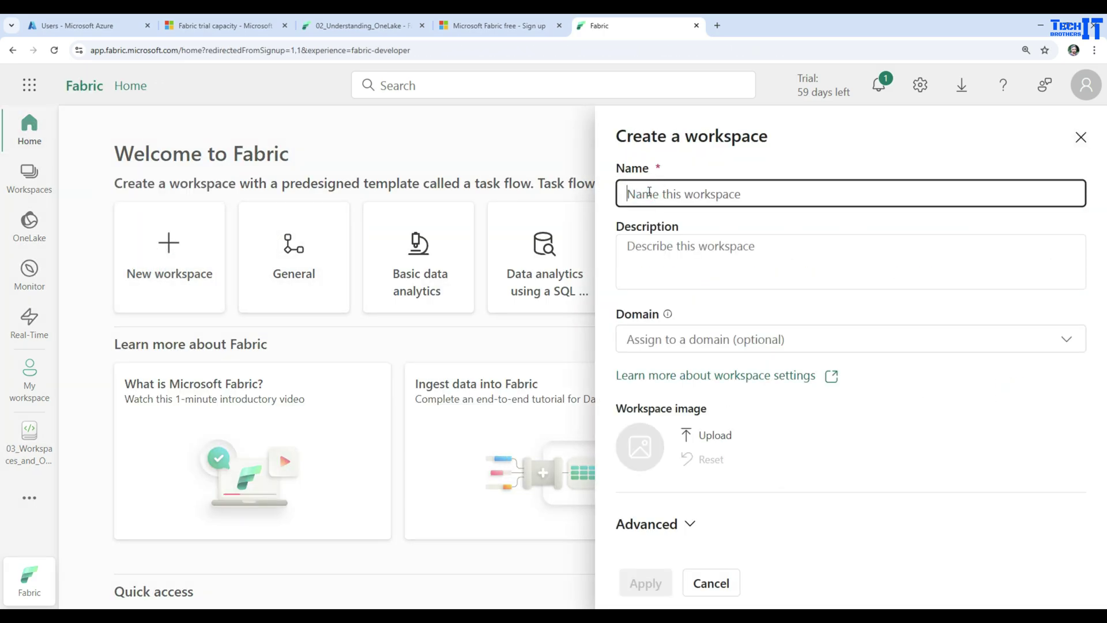
key("ctrl+v")
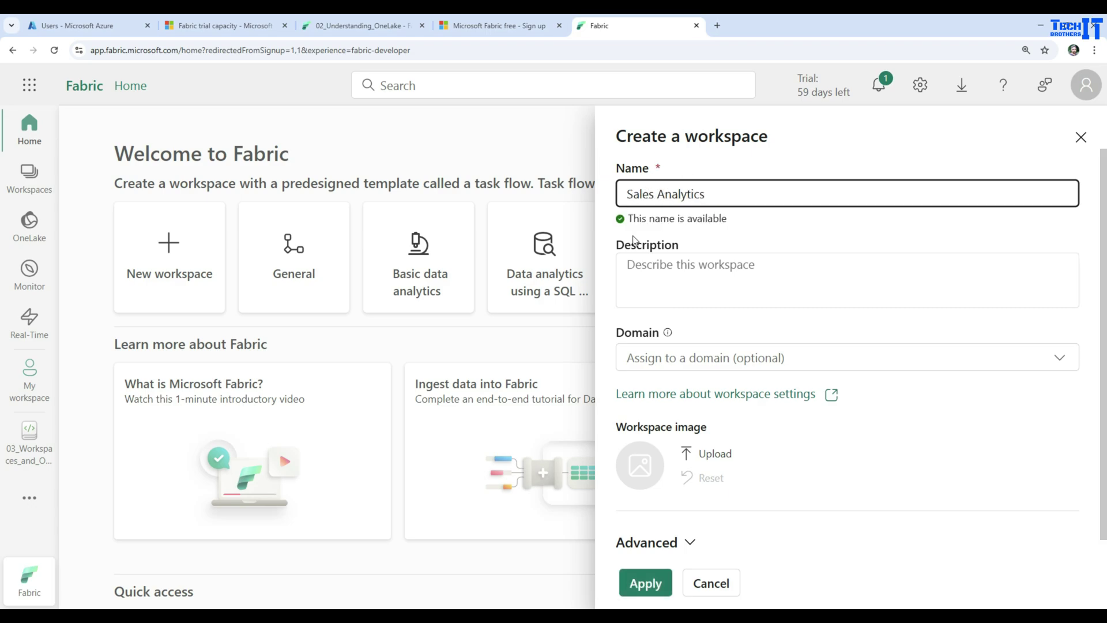
Step: Enter a description saying this Sales Workspace is used for development
left_click(654, 283)
type("This is my Sales Workspace and I am using as Dev")
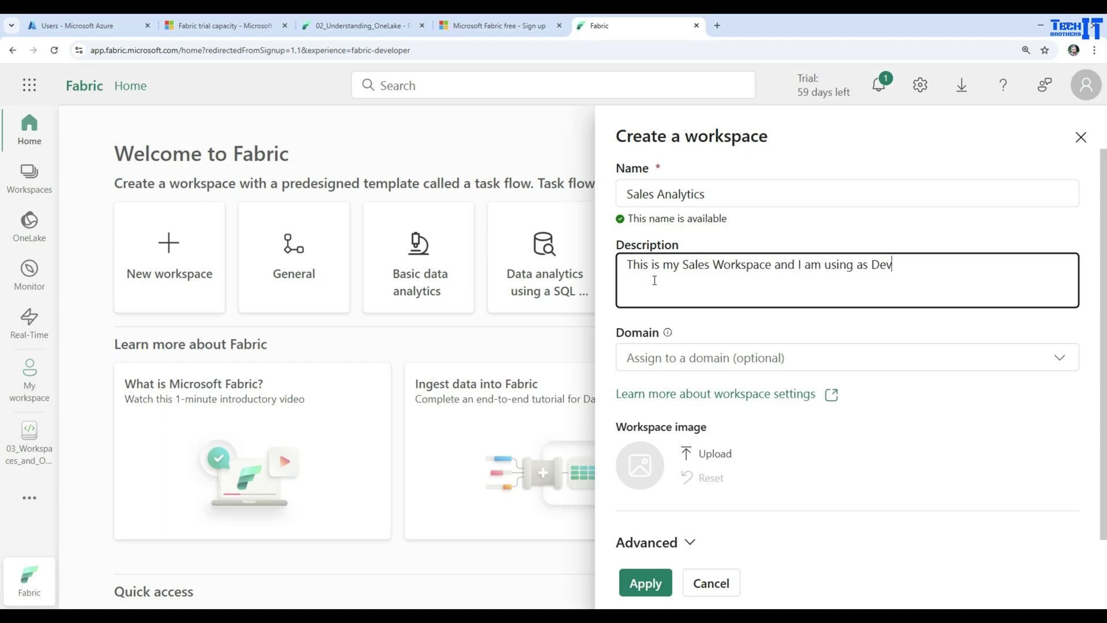
key("BackSpace")
key("BackSpace")
key("BackSpace")
key("BackSpace")
key("BackSpace")
key("BackSpace")
type("for development")
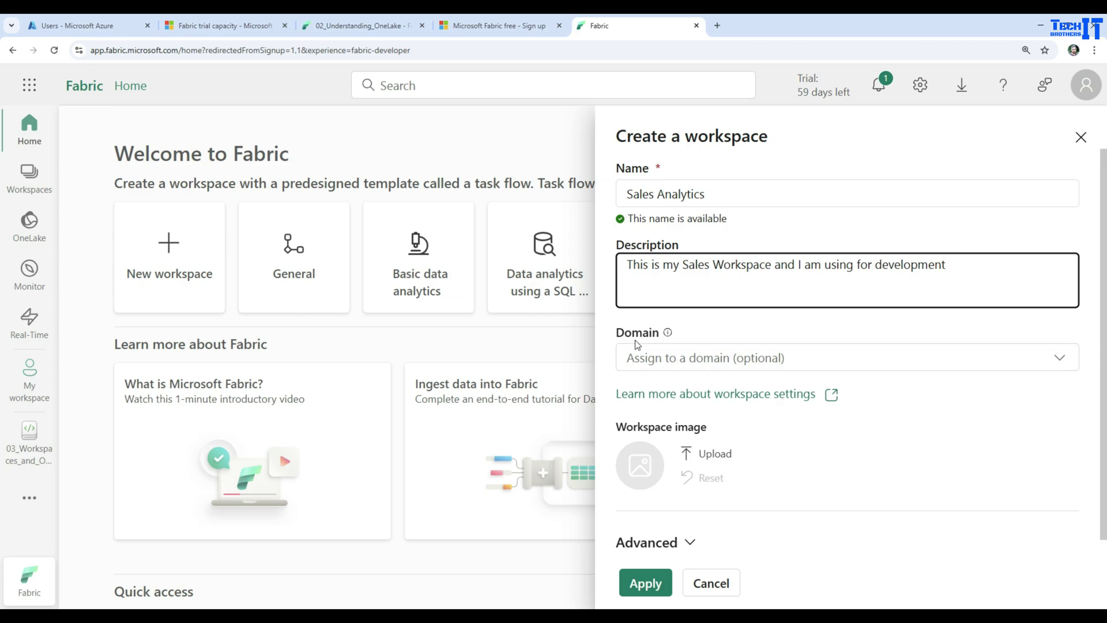
Step: Check the empty domain list, then upload the first Downloads image, which fails the 45 KB limit
left_click(777, 362)
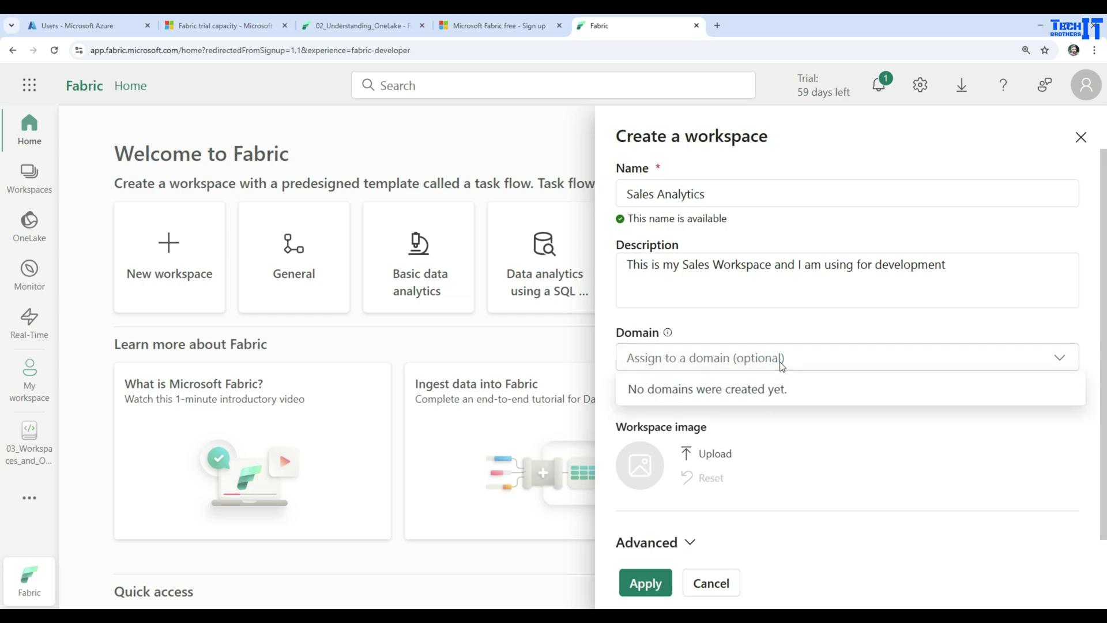
left_click(715, 328)
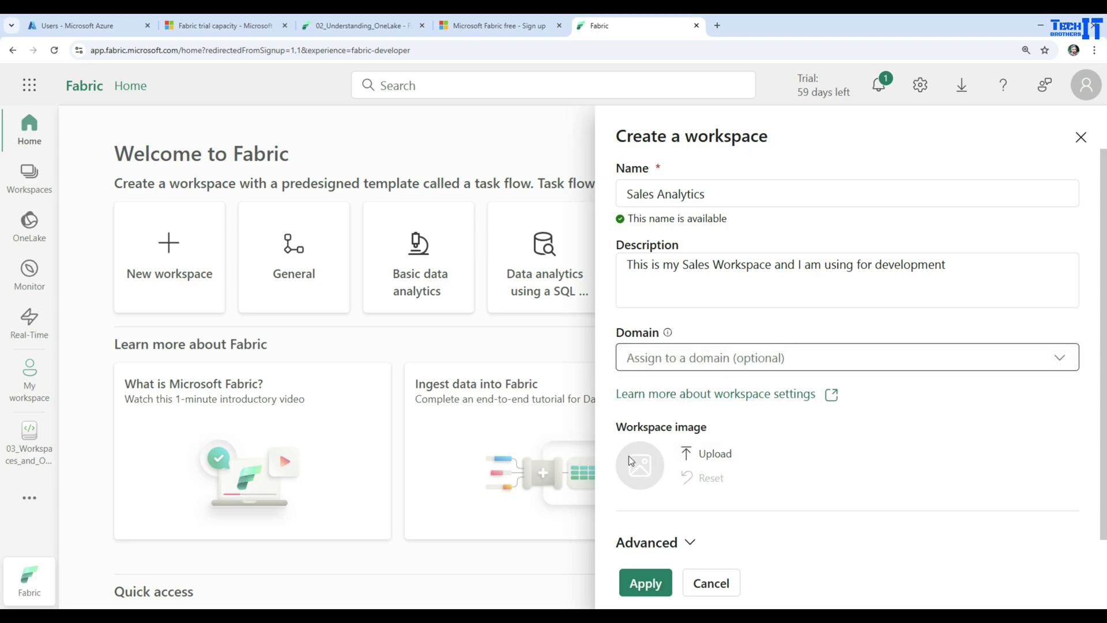
left_click(703, 455)
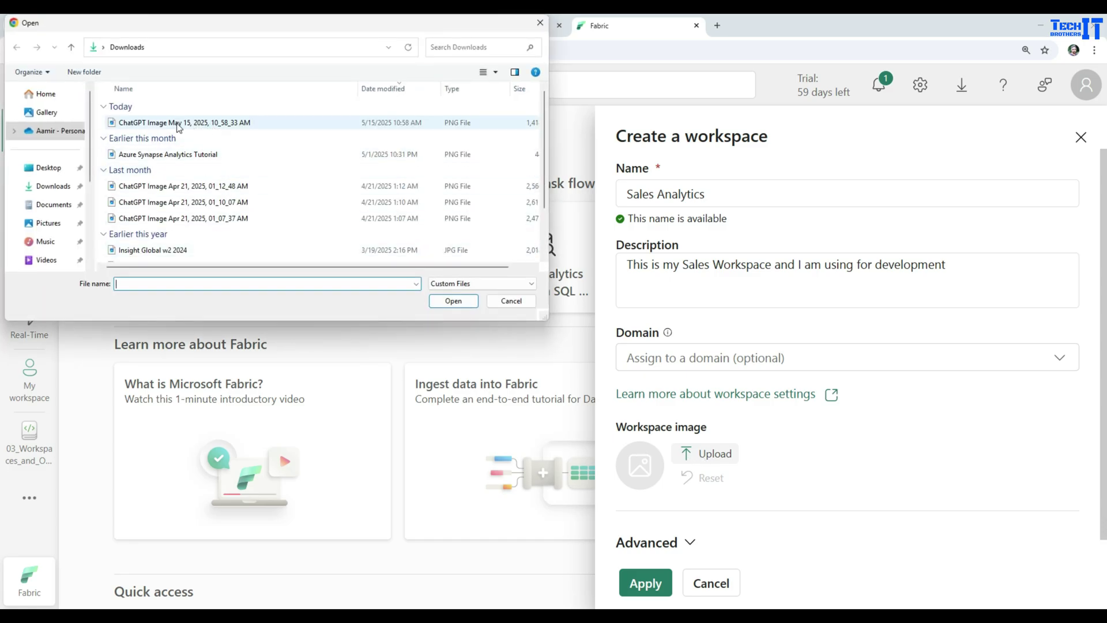
left_click(168, 123)
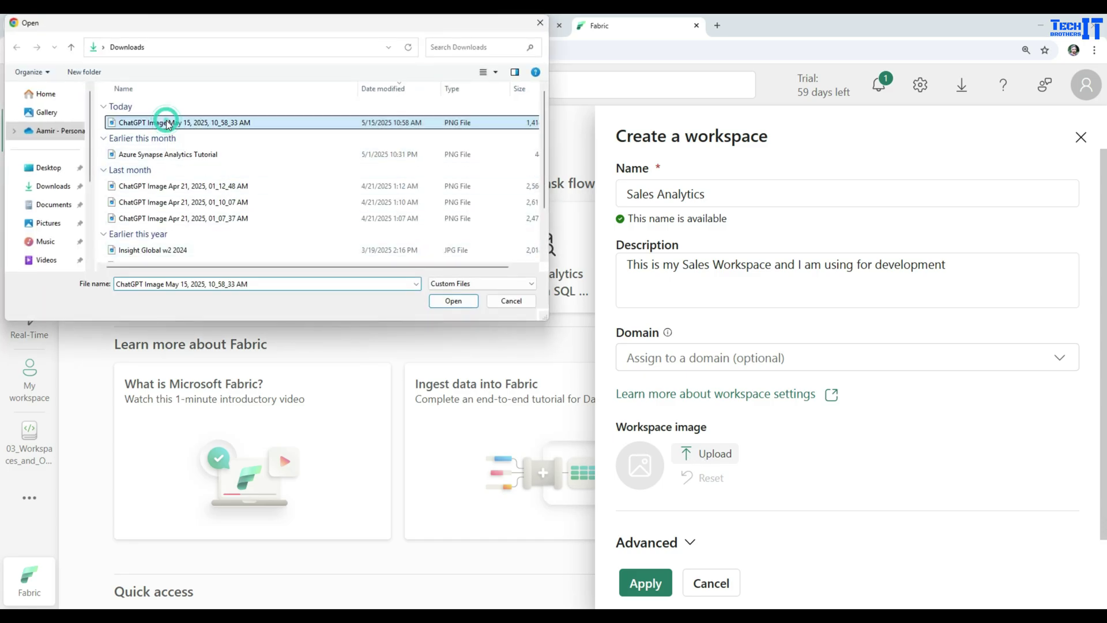
left_click(442, 299)
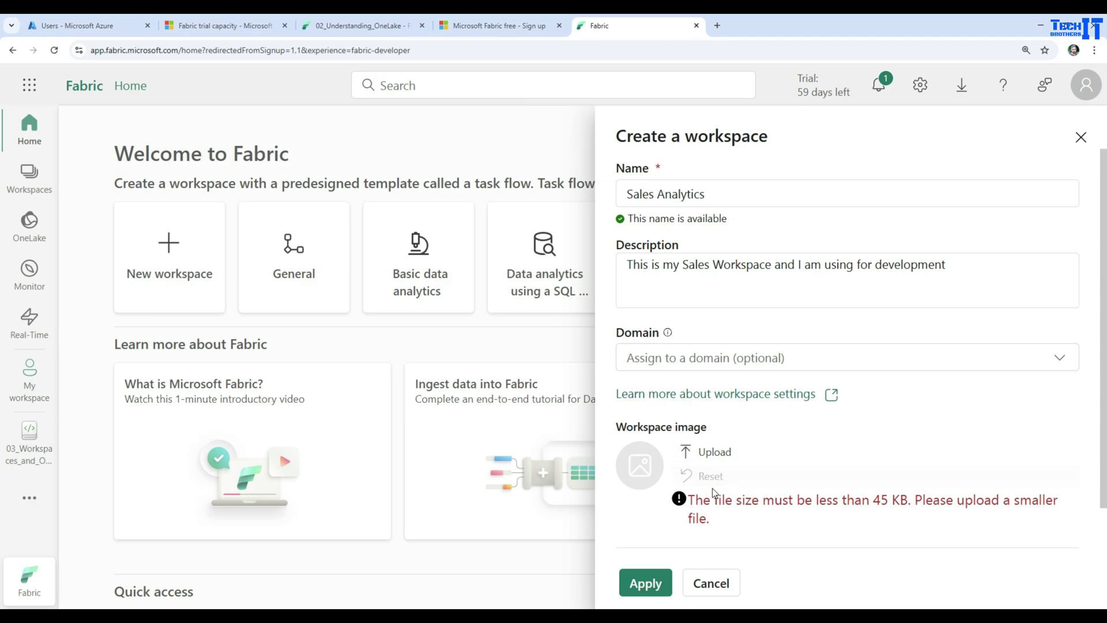
scroll(722, 483, "down", 1)
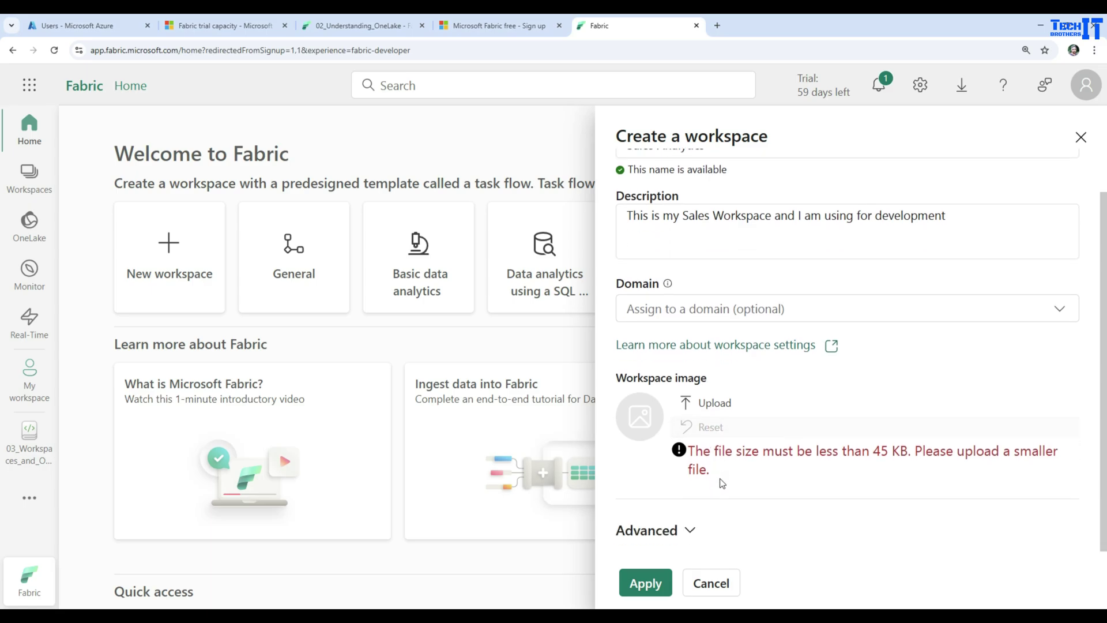
Step: Keep Trial license mode and the East US trial capacity under Advanced, then apply the workspace
left_click(690, 529)
scroll(748, 485, "down", 3)
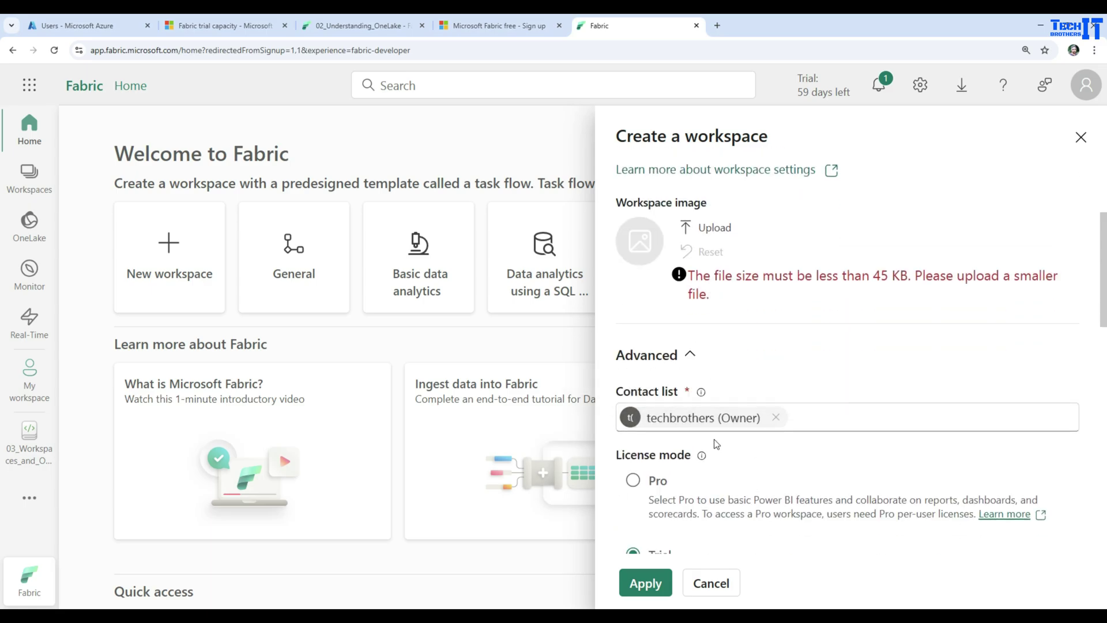
scroll(744, 422, "down", 4)
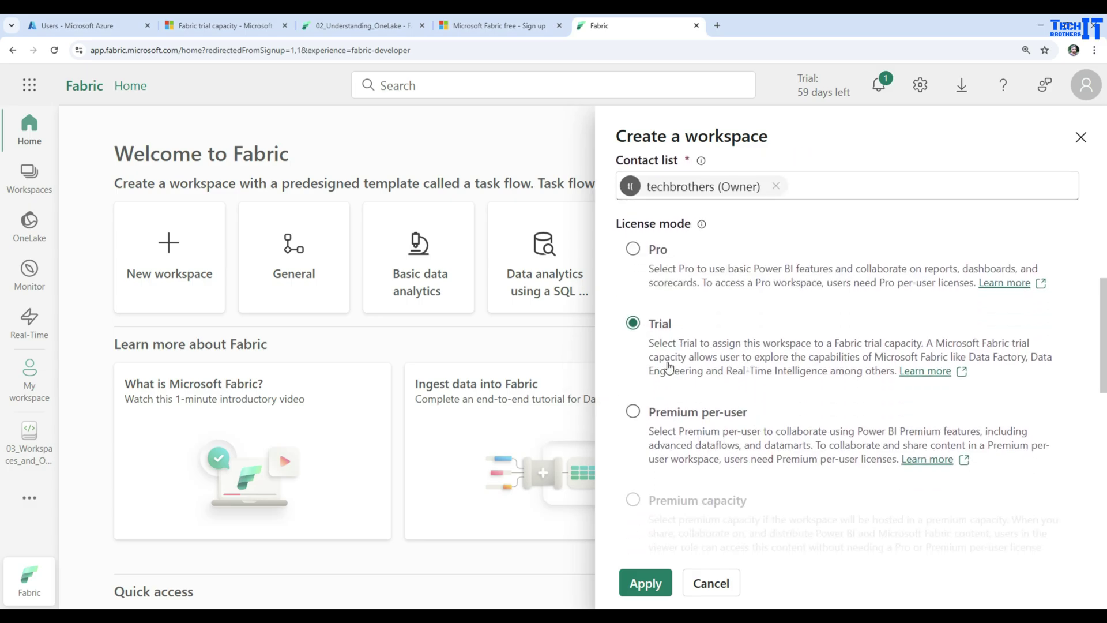
scroll(669, 368, "down", 3)
scroll(669, 367, "down", 6)
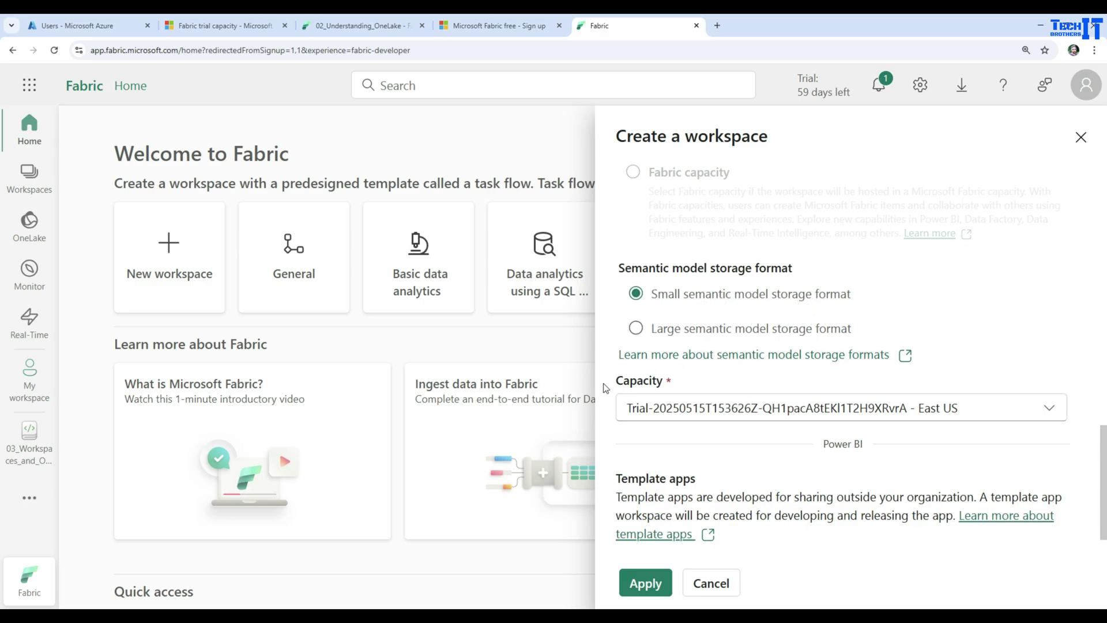
left_click(670, 411)
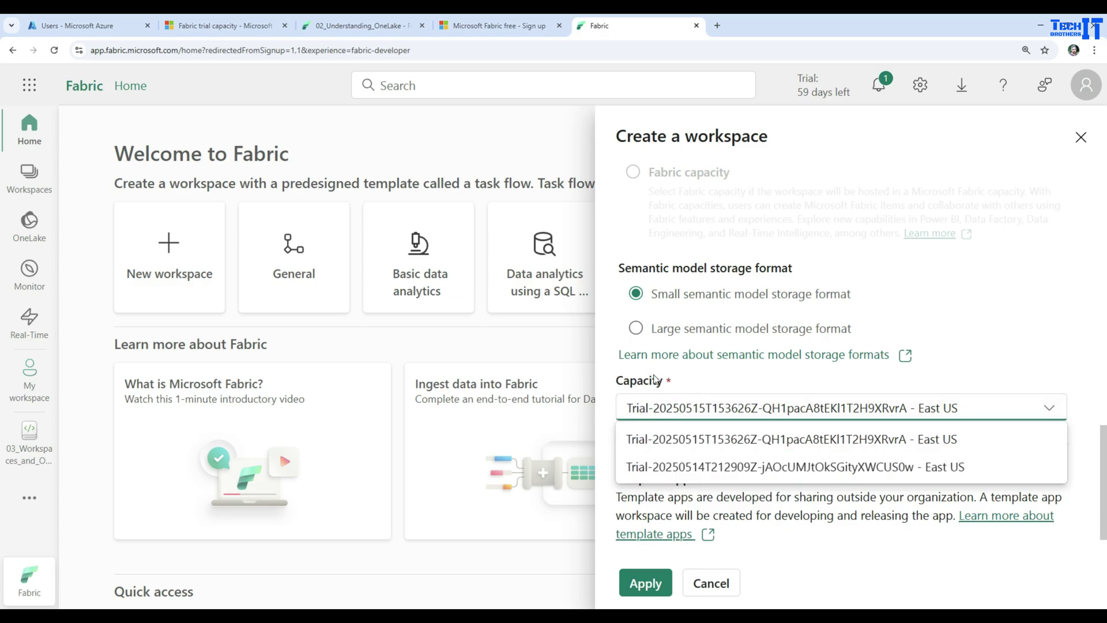
left_click(744, 374)
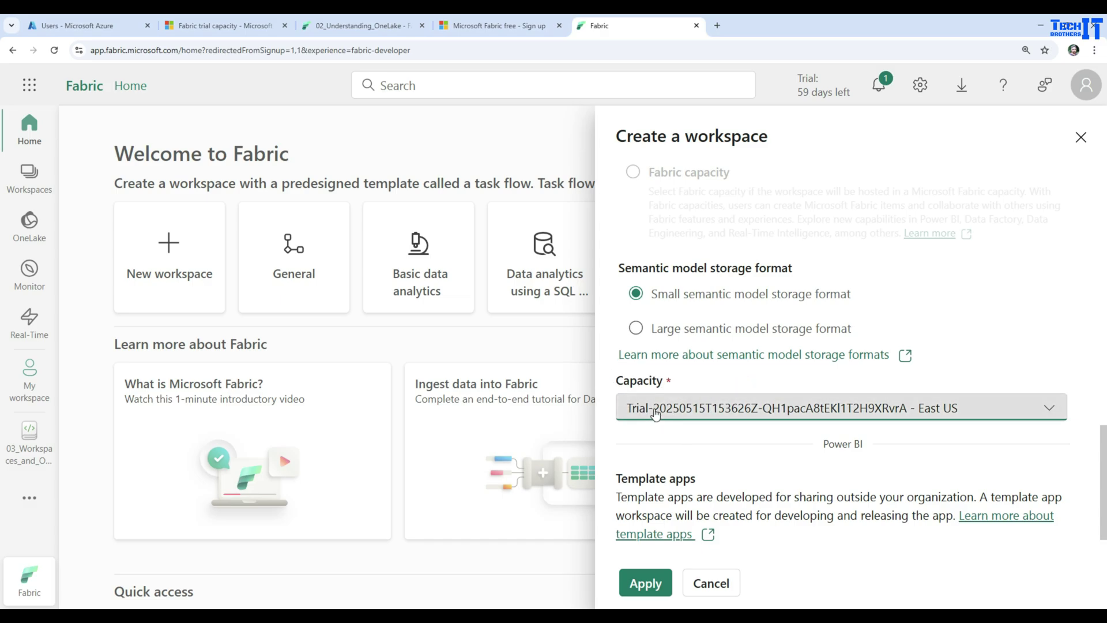
scroll(675, 403, "down", 1)
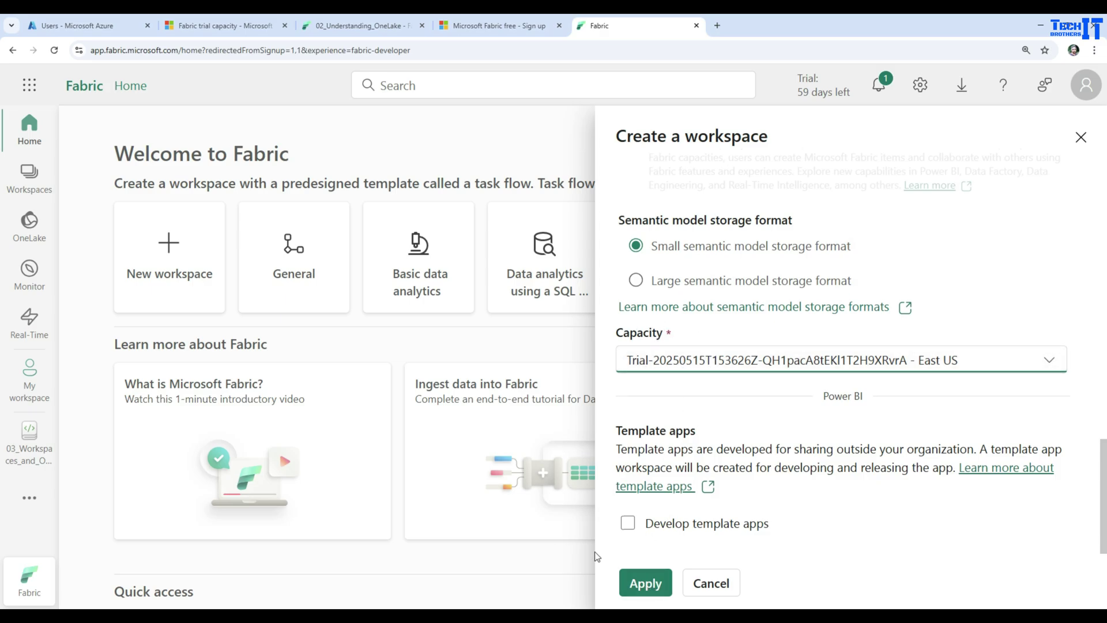
left_click(642, 583)
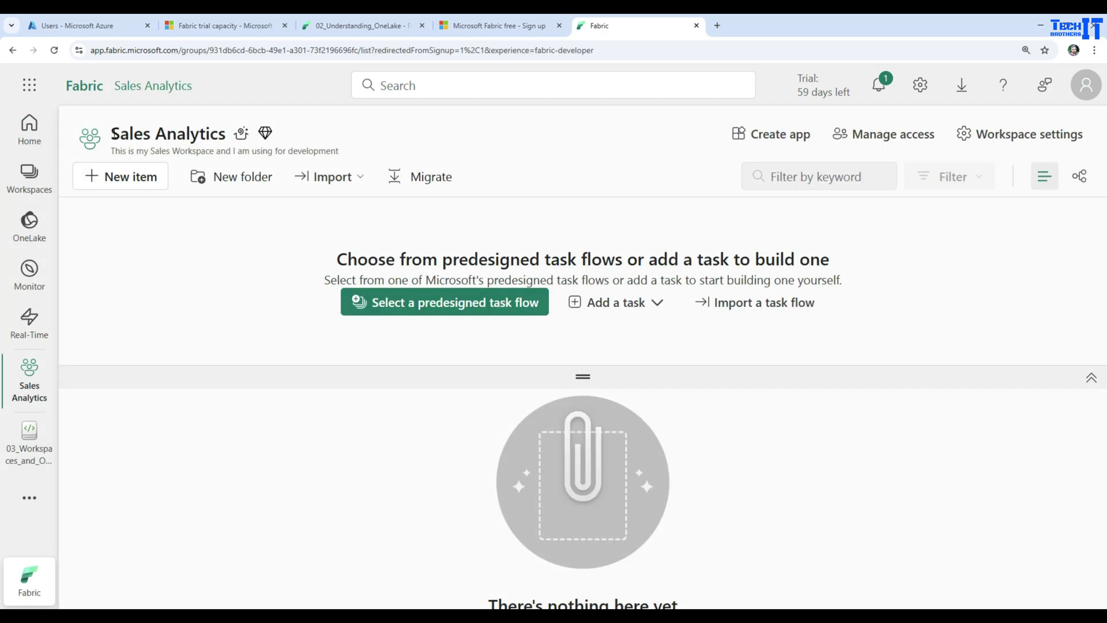
Step: Highlight the Sales Analytics name and its development description on the new workspace page
left_click_drag(111, 133, 223, 129)
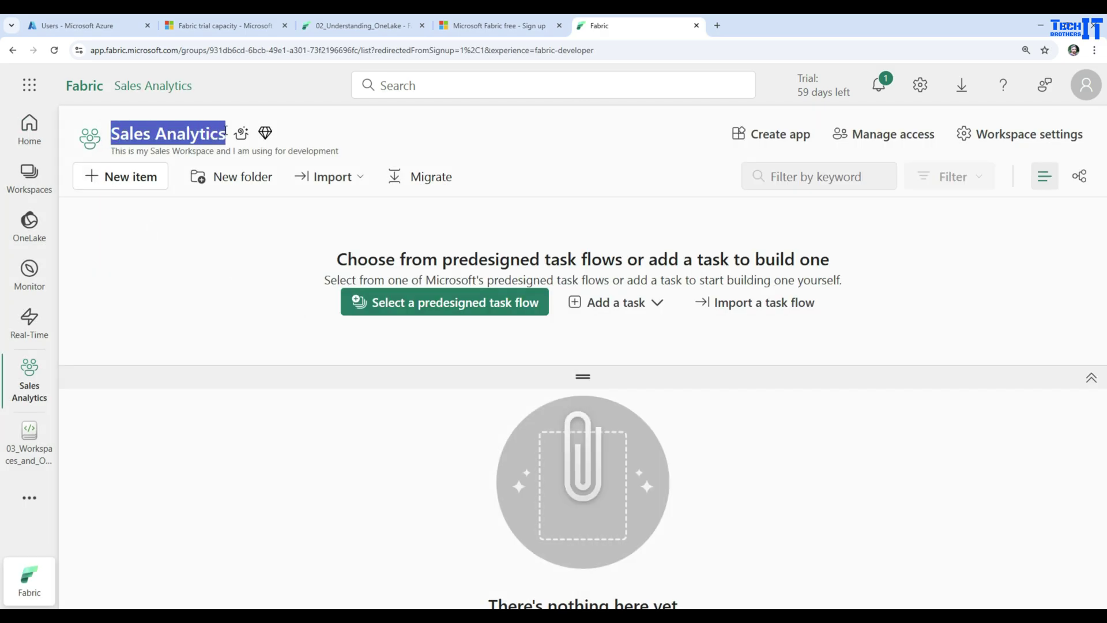
left_click(194, 134)
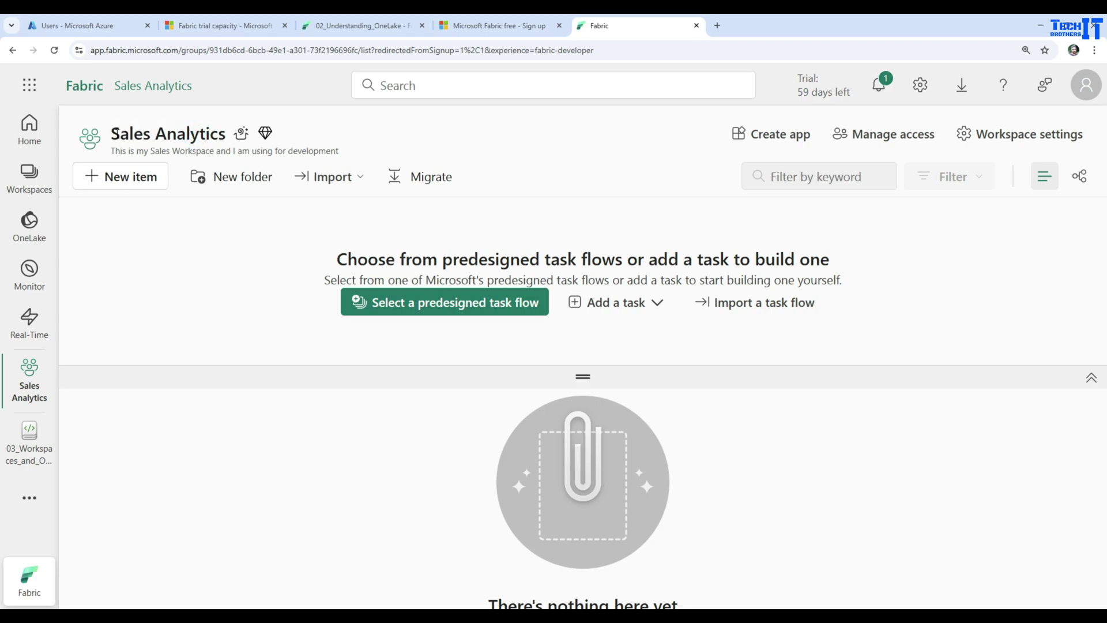
left_click_drag(115, 134, 225, 130)
left_click_drag(113, 152, 348, 152)
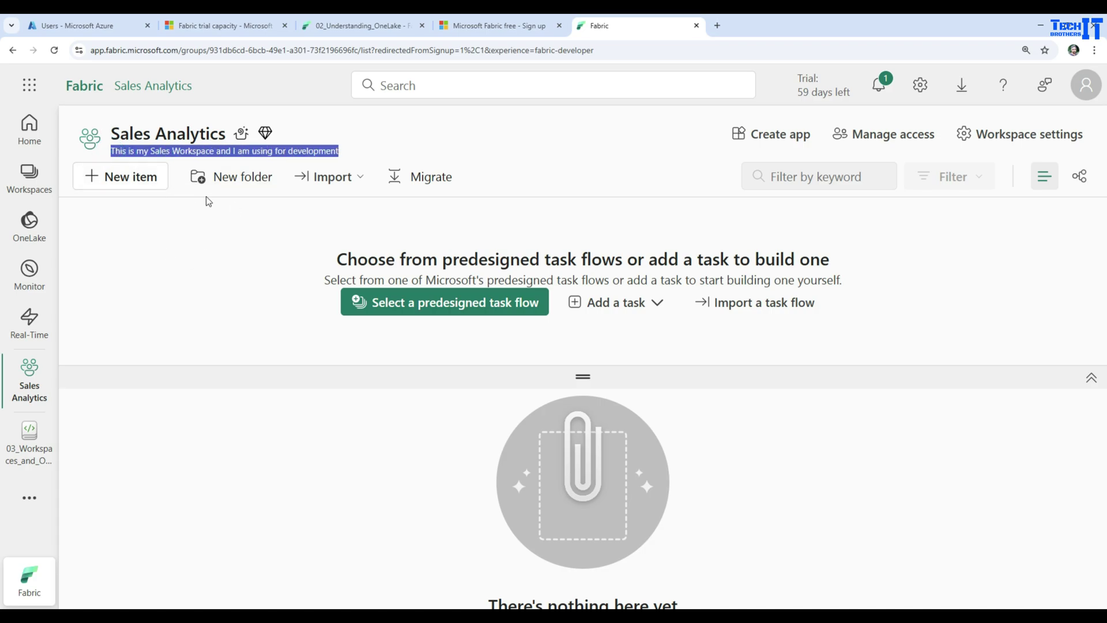
left_click(29, 441)
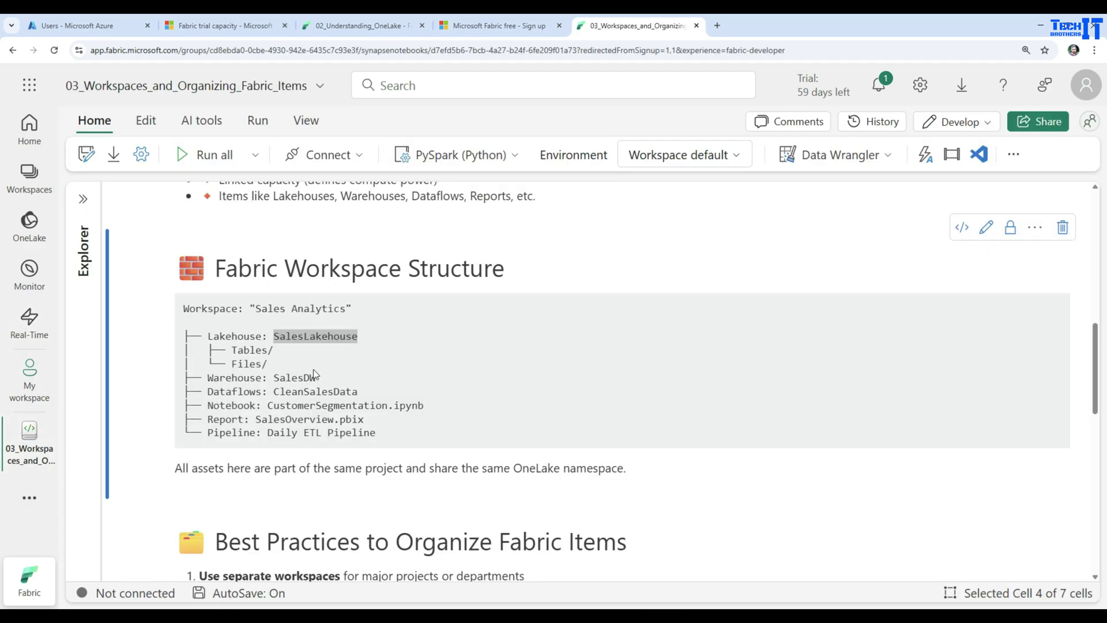
left_click(242, 333)
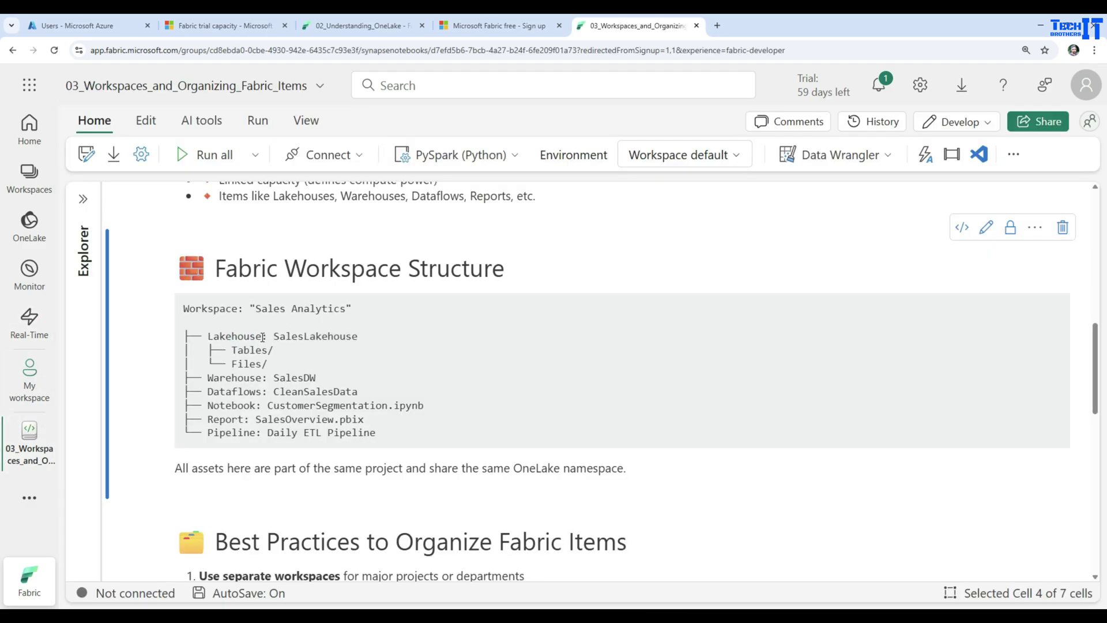
left_click_drag(263, 337, 209, 337)
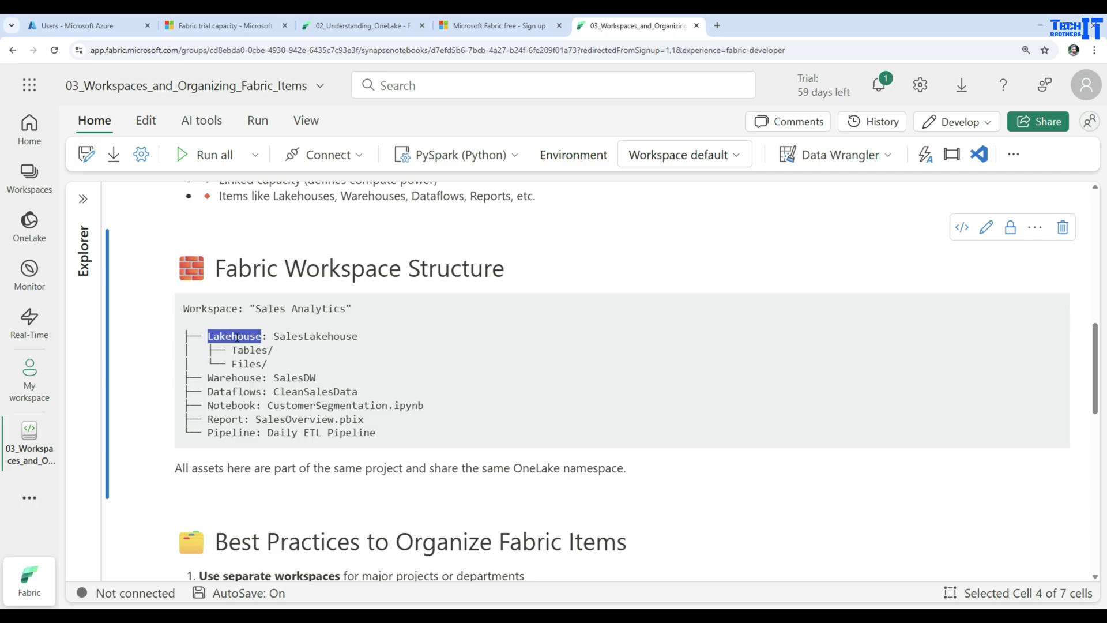
right_click(236, 337)
left_click(261, 355)
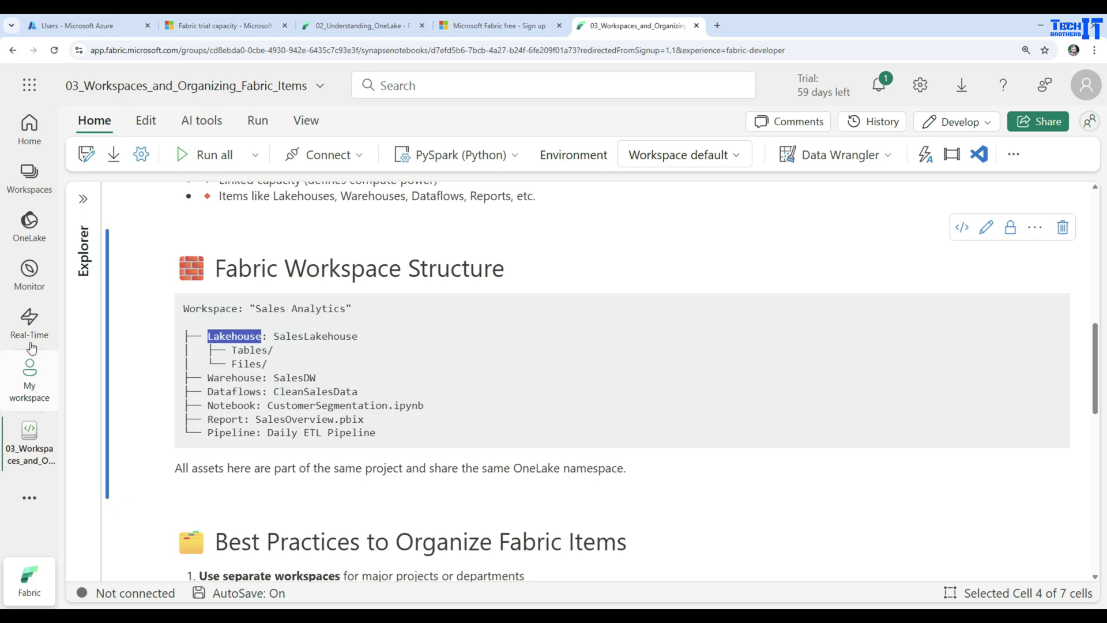
left_click(30, 128)
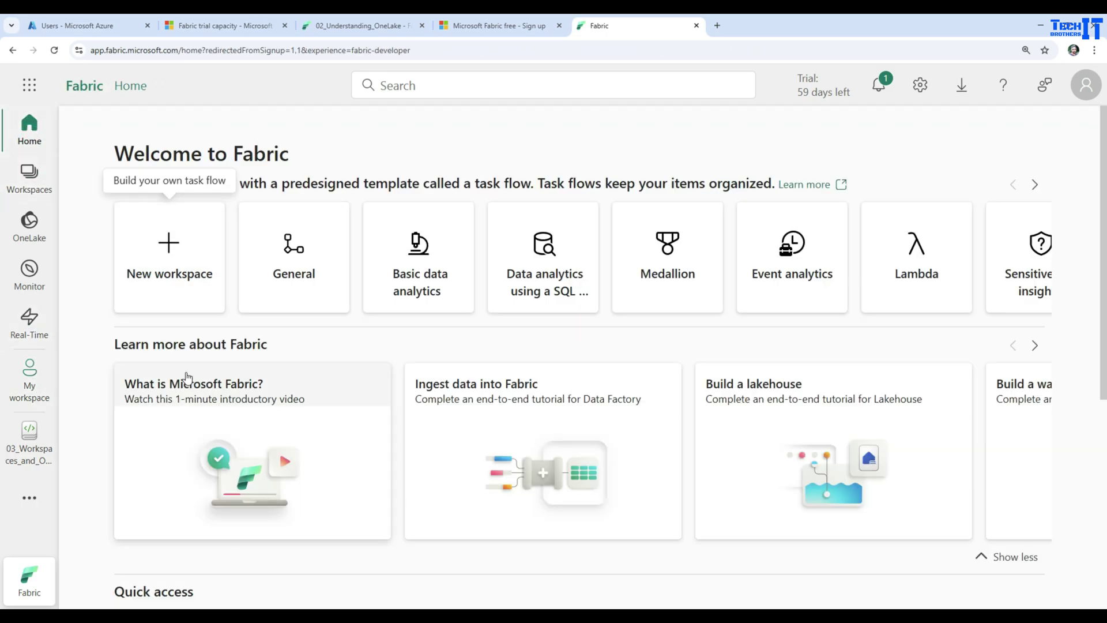
scroll(190, 371, "down", 5)
left_click(194, 456)
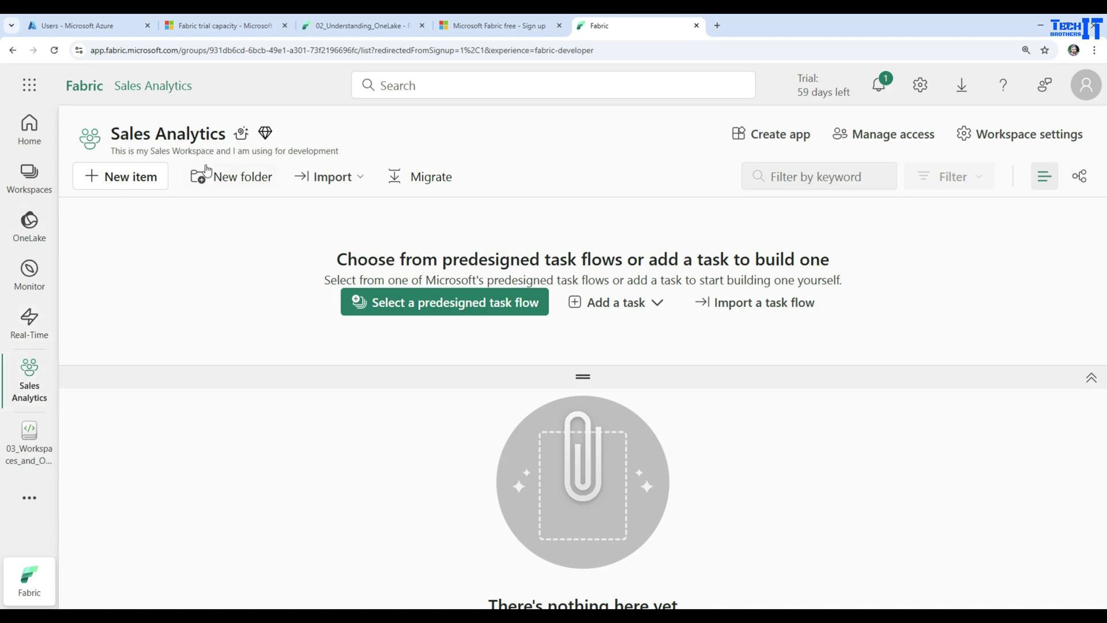
Step: Add a new folder named Lakehouse to the Sales Analytics workspace
left_click(243, 180)
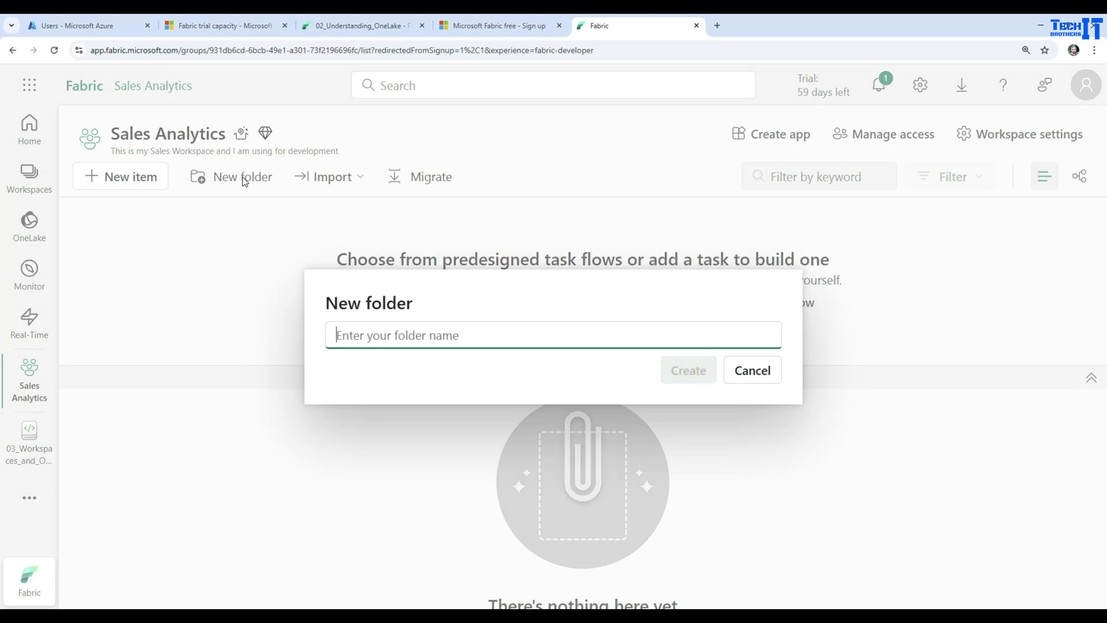
type("Lakehouse")
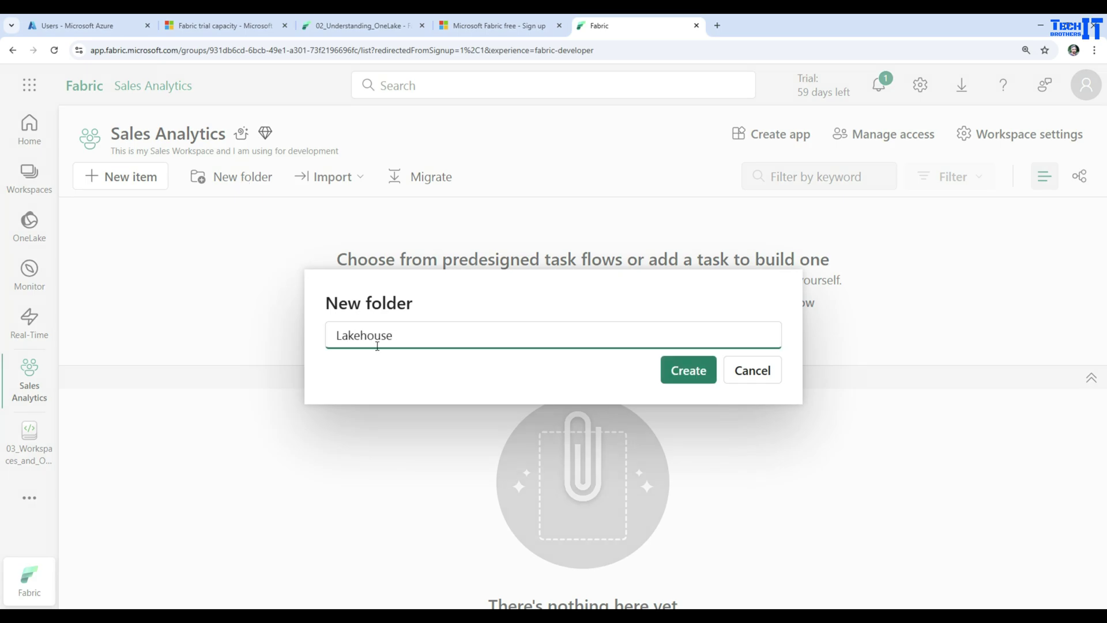
left_click(699, 370)
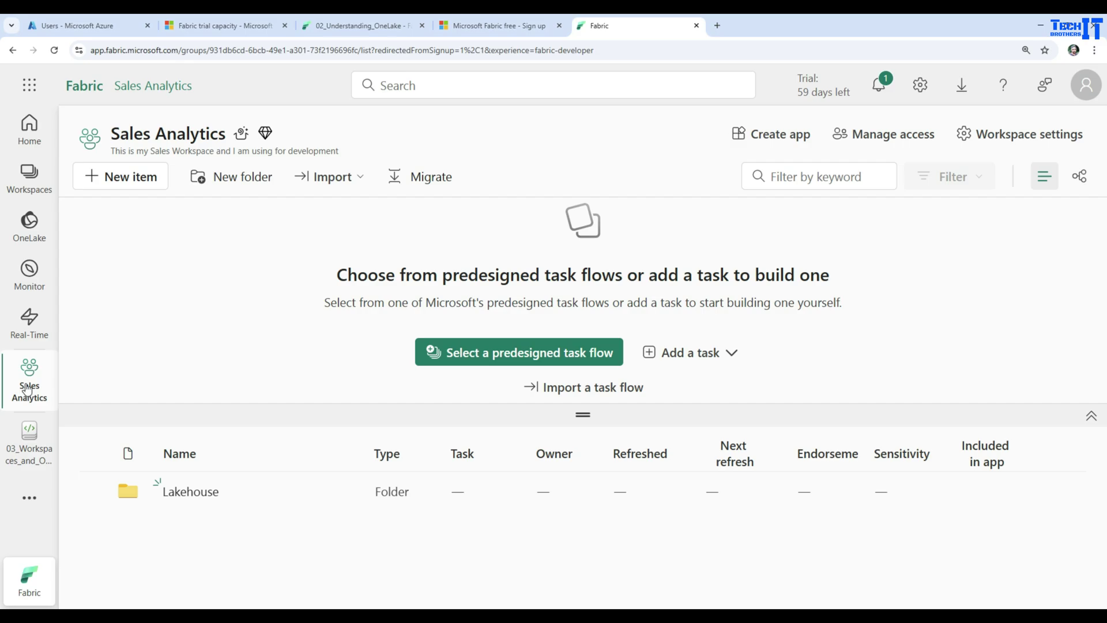
left_click(31, 443)
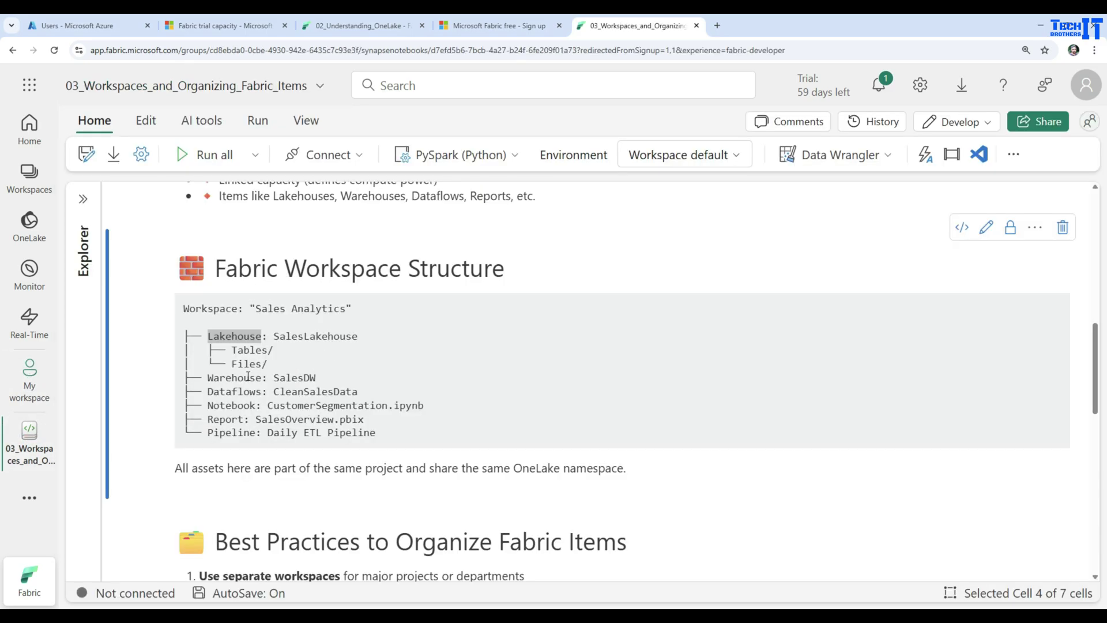
left_click_drag(262, 379, 208, 378)
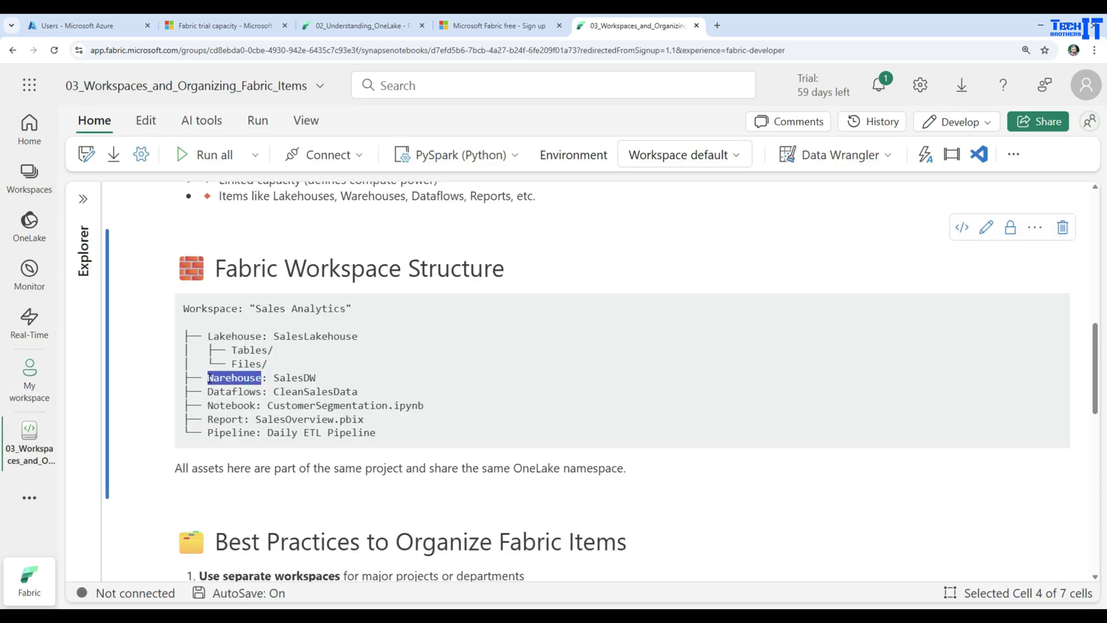
right_click(209, 378)
left_click(242, 389)
left_click(30, 136)
scroll(290, 501, "down", 1)
scroll(289, 501, "down", 4)
left_click(209, 453)
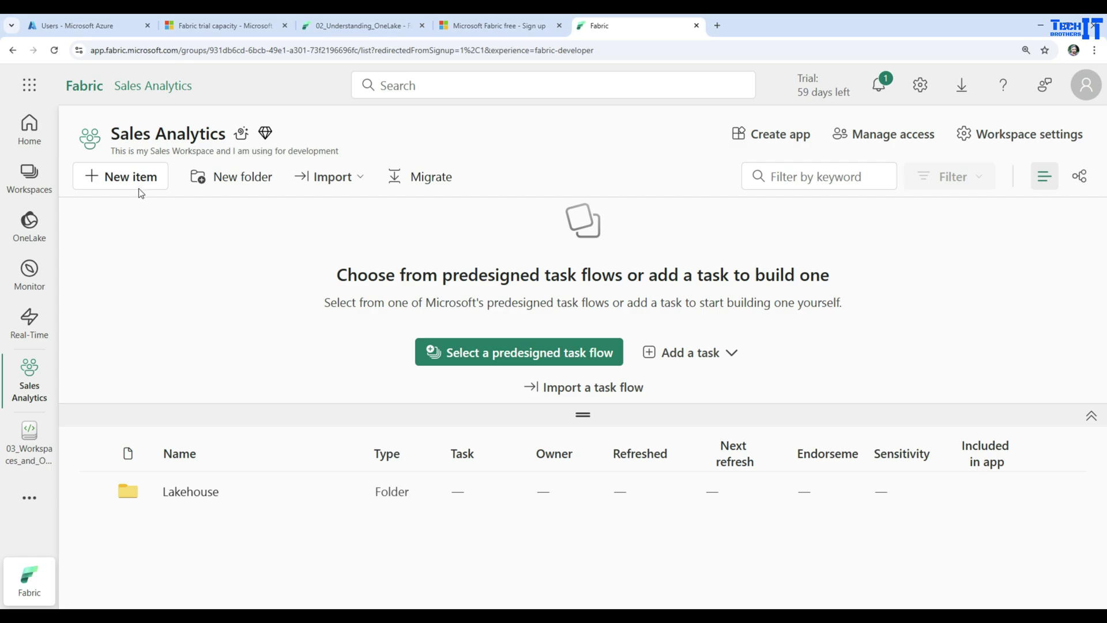
Step: Create the Warehouse and DataFlows folders
left_click(238, 179)
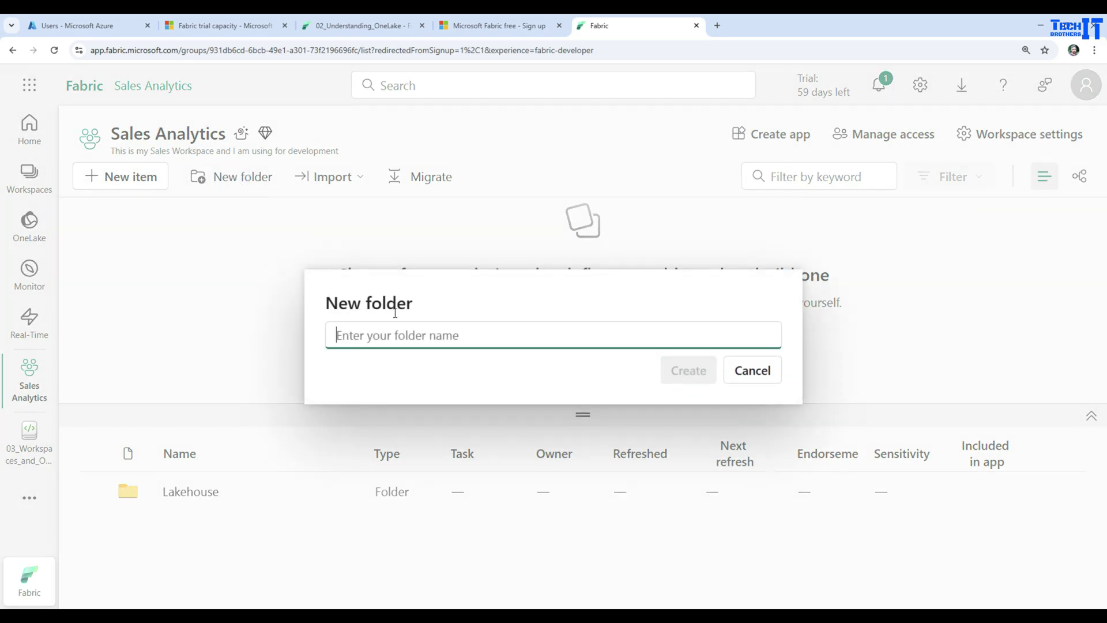
type("Warehouse")
left_click(685, 374)
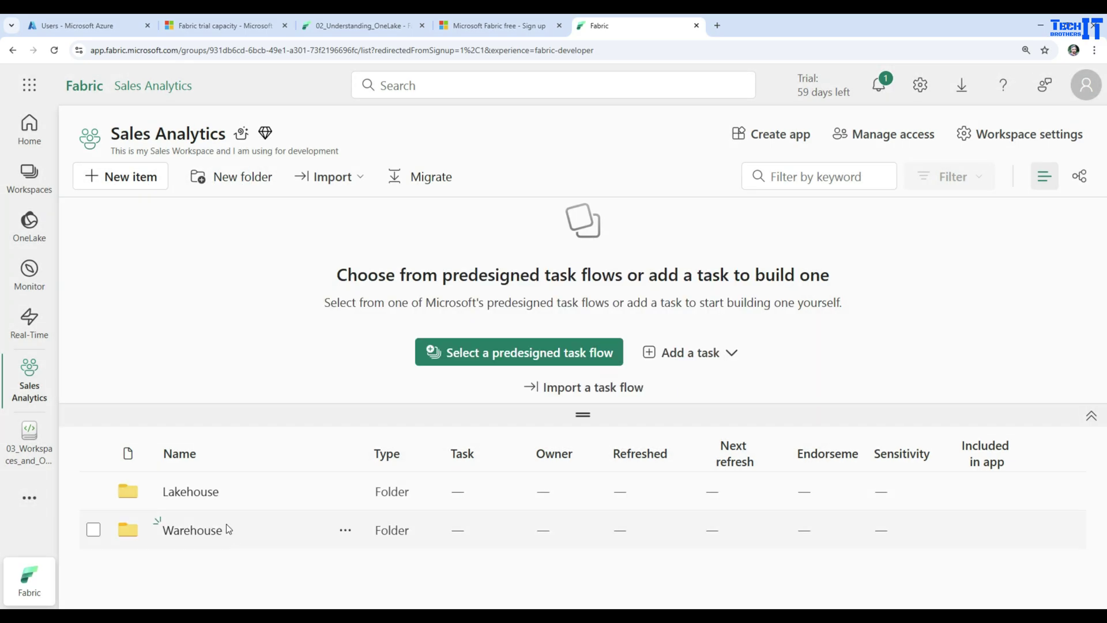
left_click(222, 182)
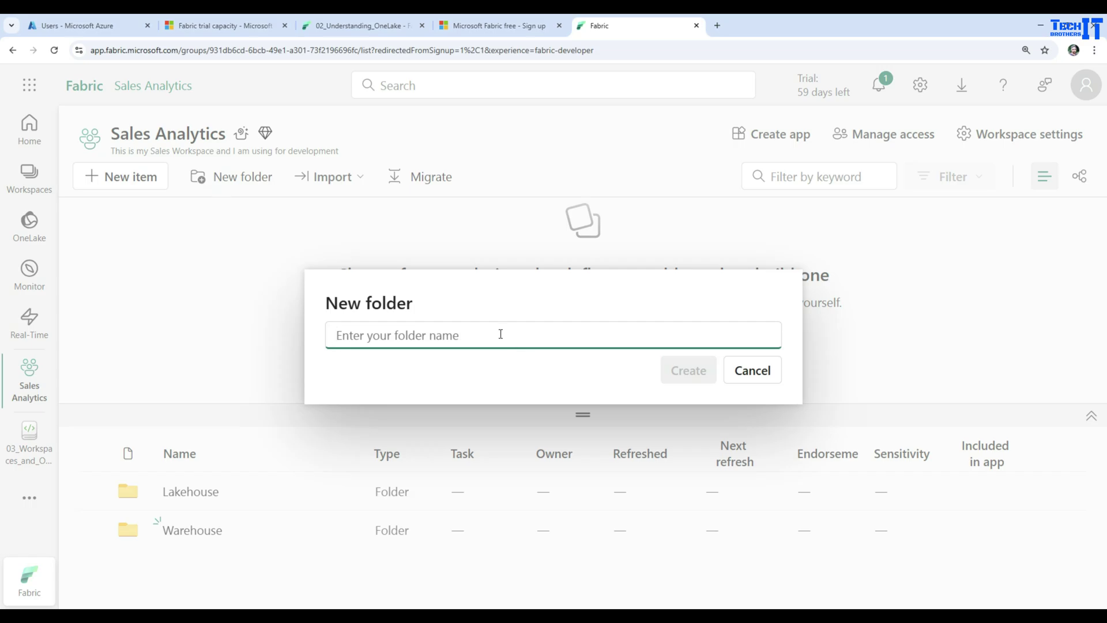
type("DataFlows")
left_click(703, 371)
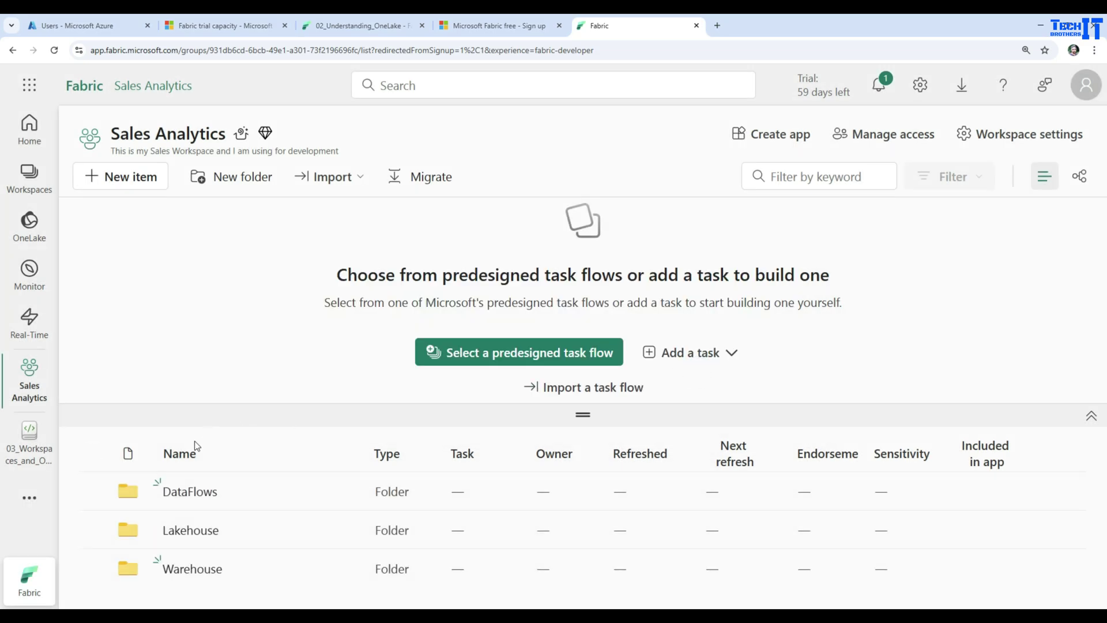
Step: Create the Pipelines and Reports folders
left_click(227, 177)
left_click(572, 332)
type("Pipelines")
left_click(706, 377)
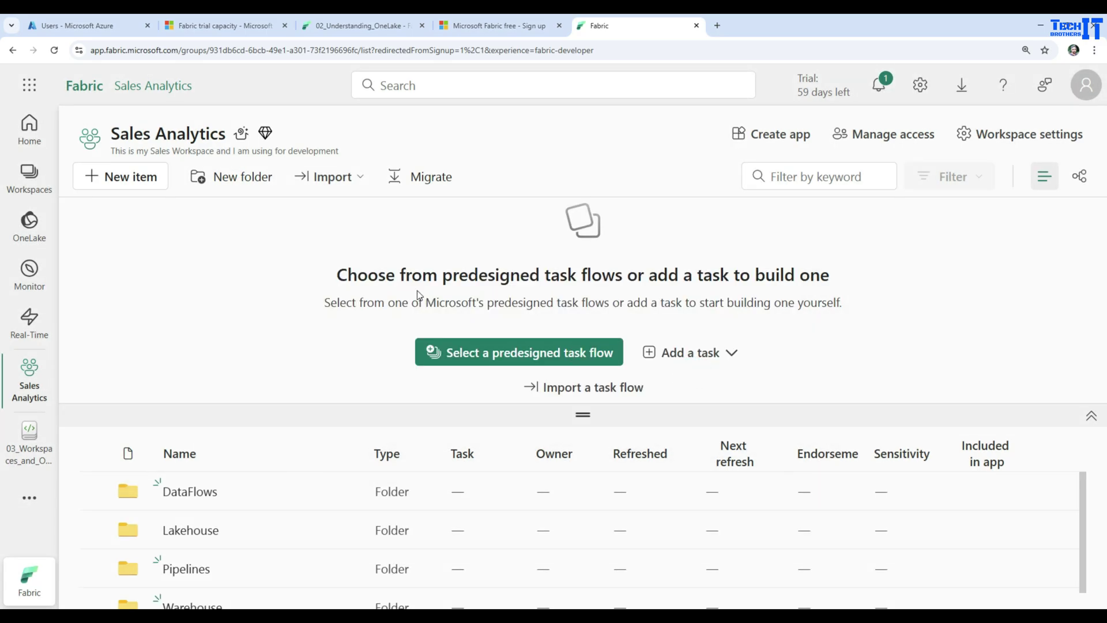
left_click(246, 184)
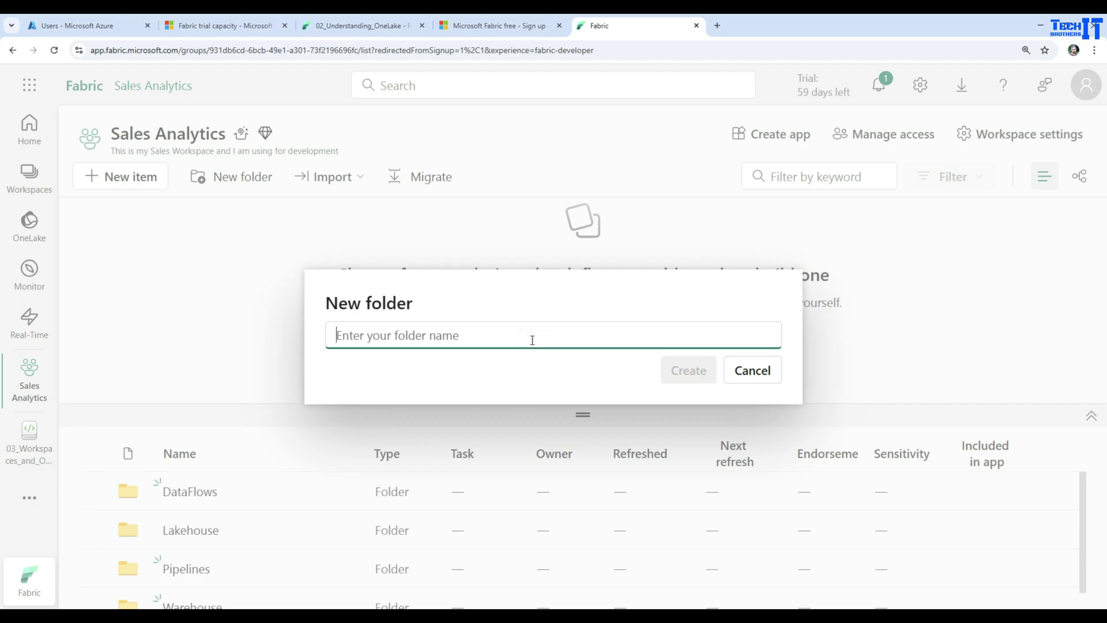
type("Reports")
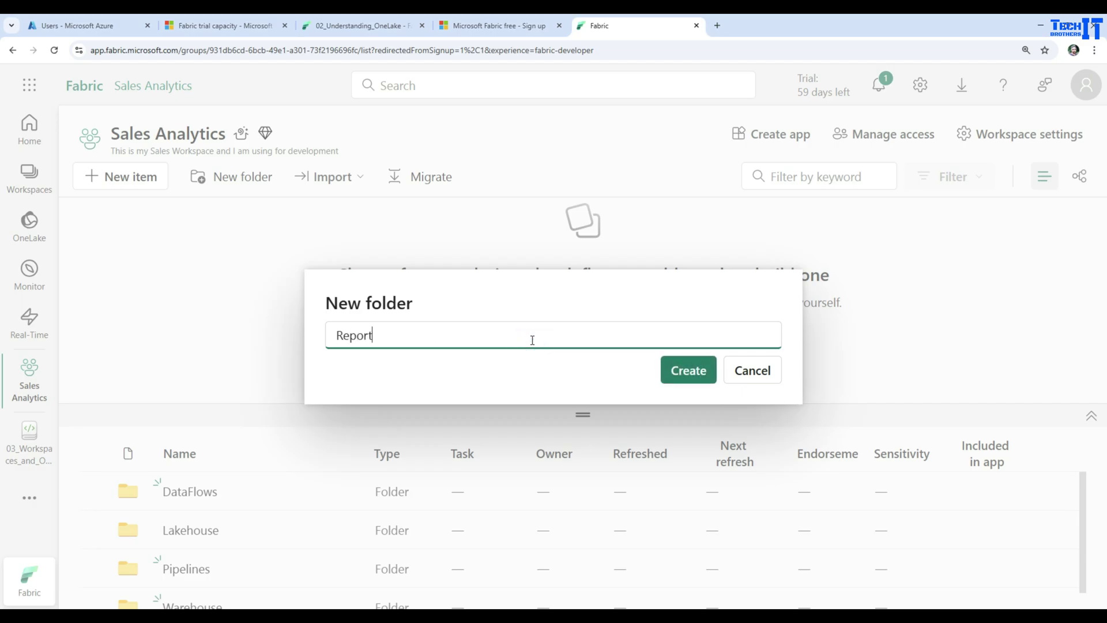
left_click(696, 377)
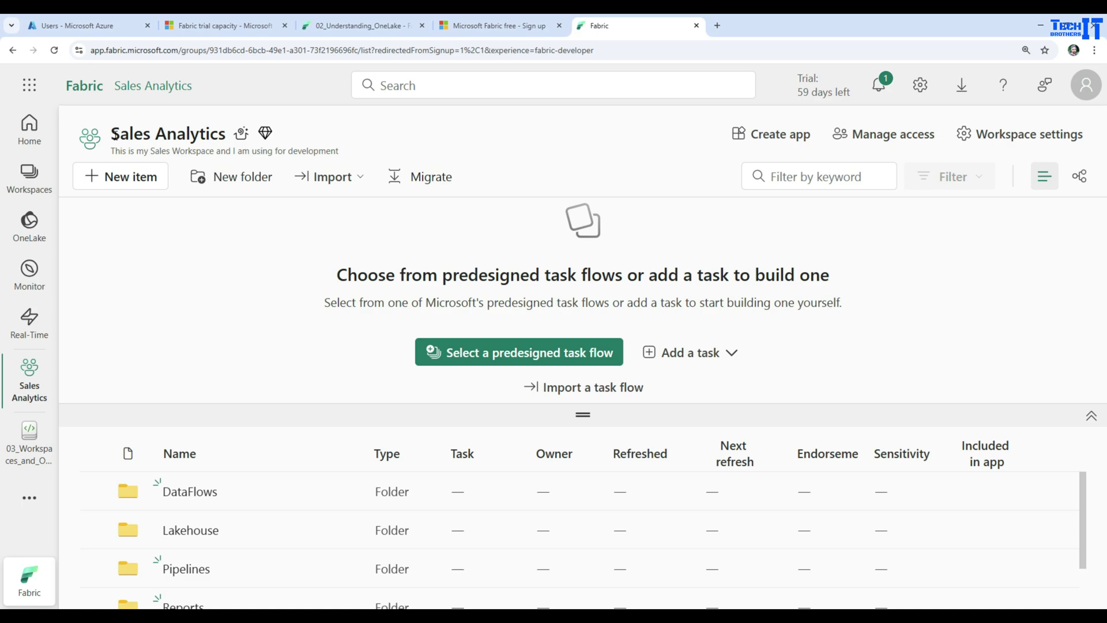
Step: Collapse the task-flow area so all five folders are listed
left_click_drag(115, 134, 226, 128)
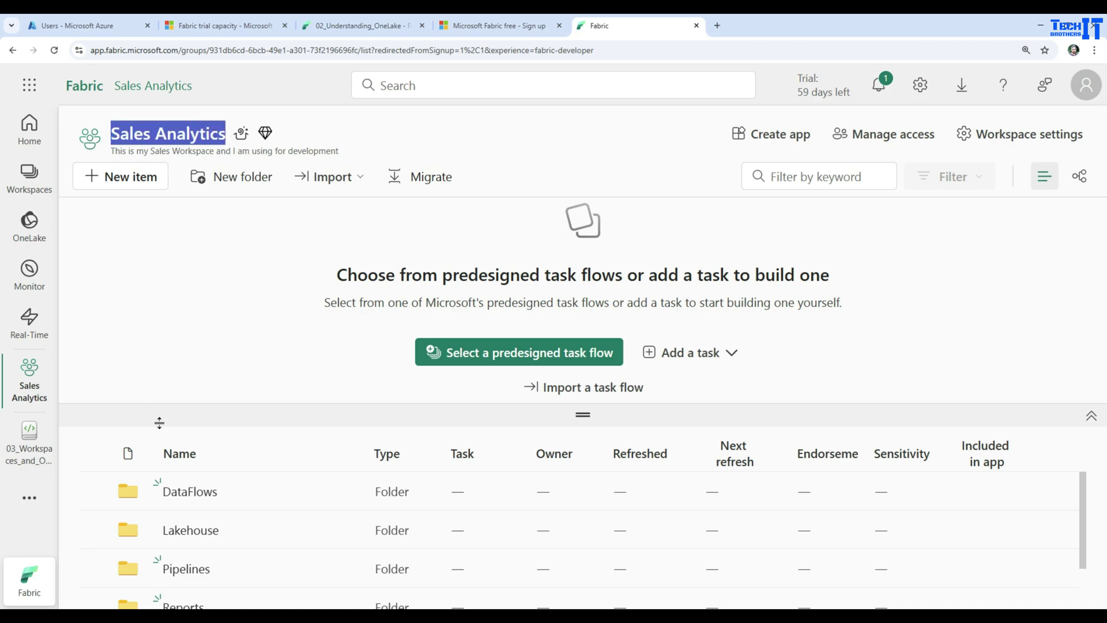
scroll(237, 482, "down", 1)
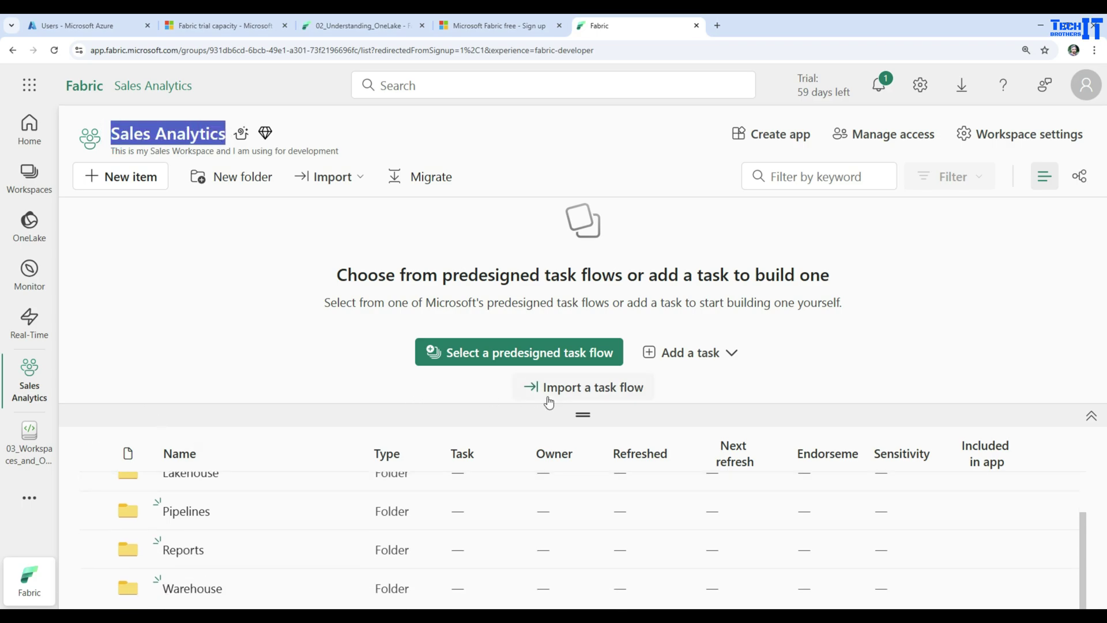
left_click_drag(583, 404, 600, 250)
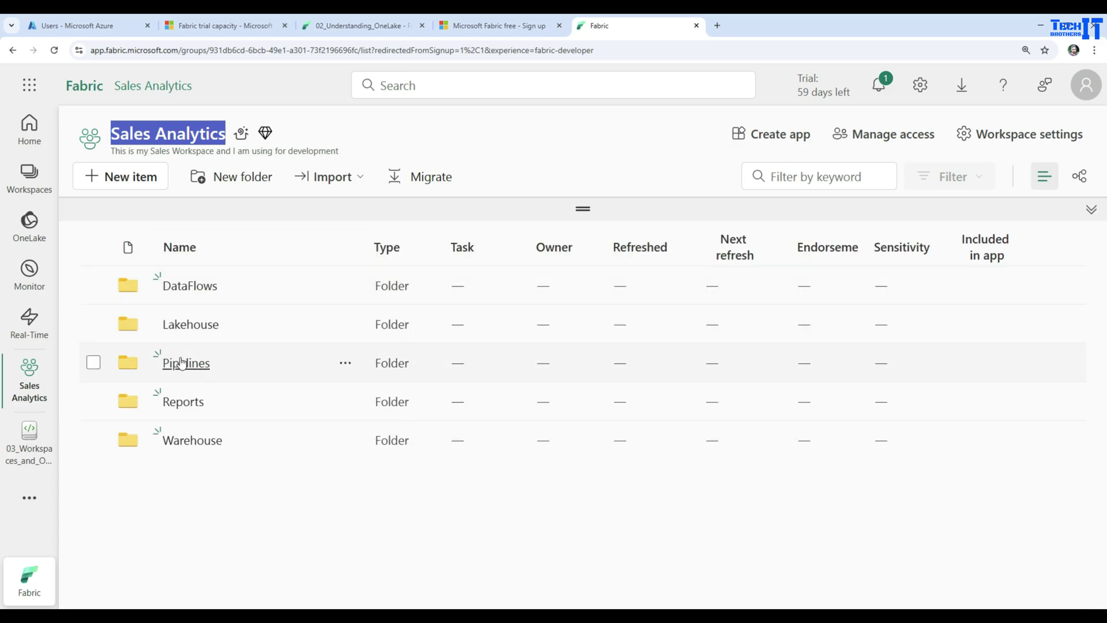
Step: Inside the Lakehouse folder, create a new lakehouse named SalesLakeHouse
left_click(188, 327)
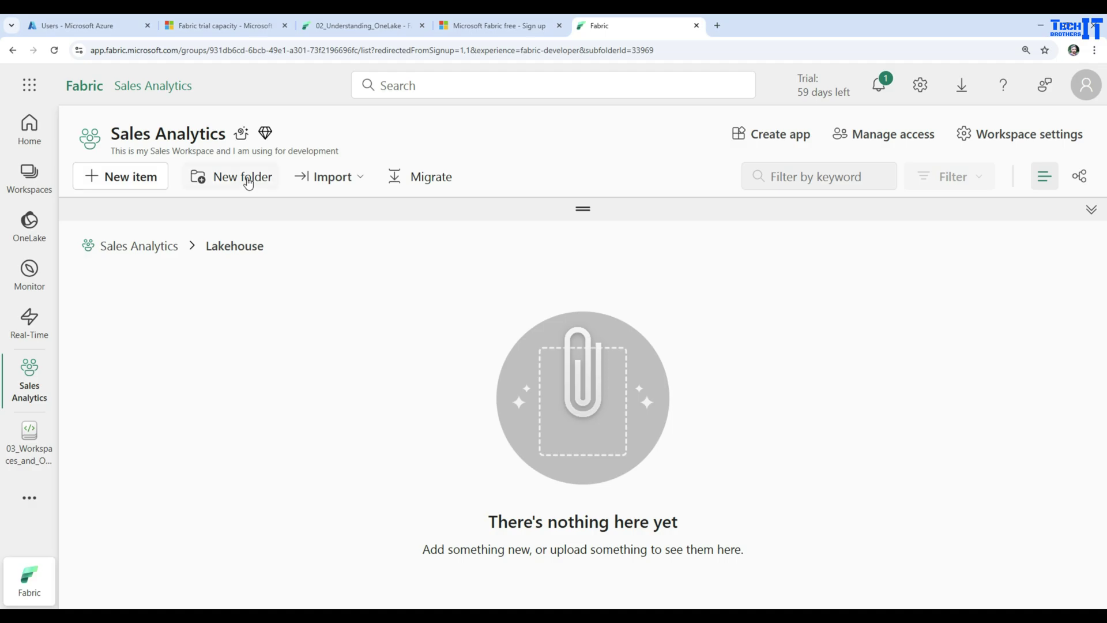
left_click(133, 178)
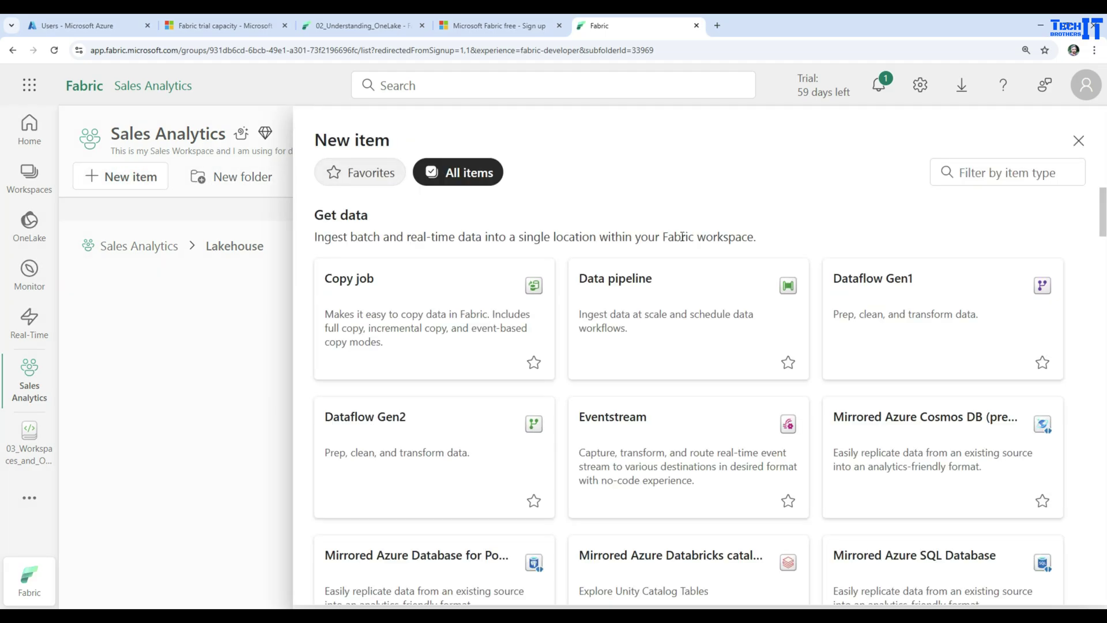
scroll(796, 360, "down", 4)
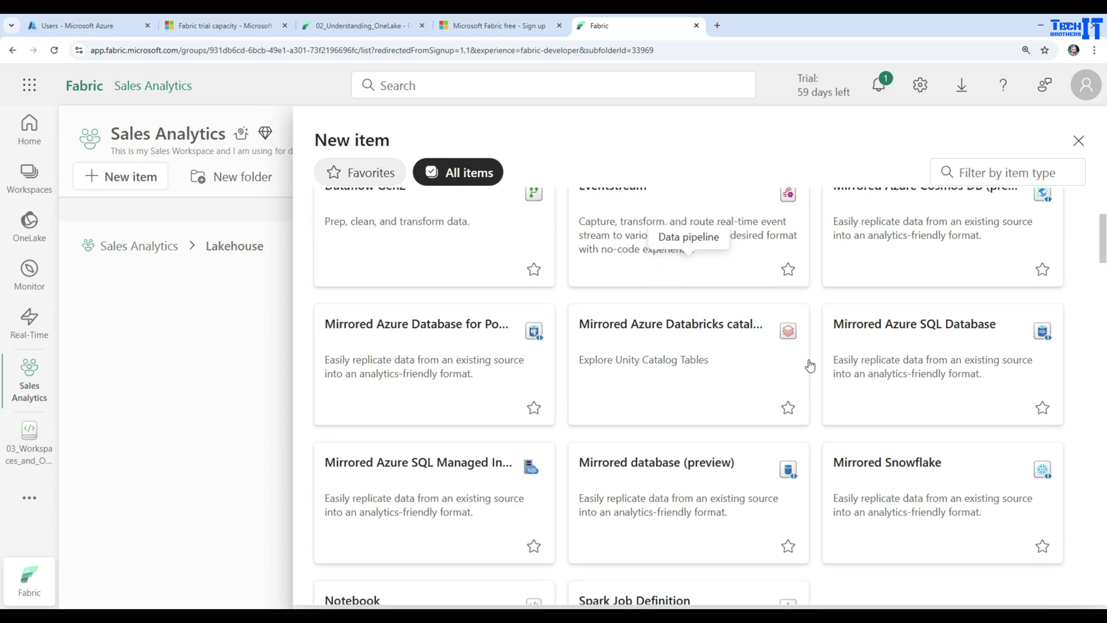
scroll(810, 365, "down", 8)
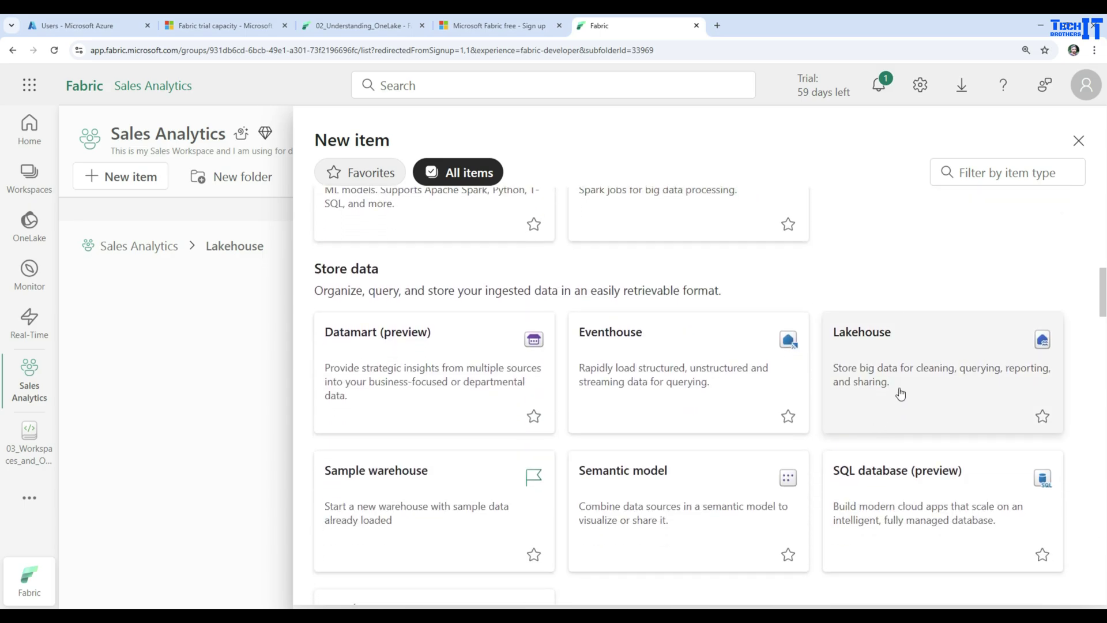
left_click(901, 394)
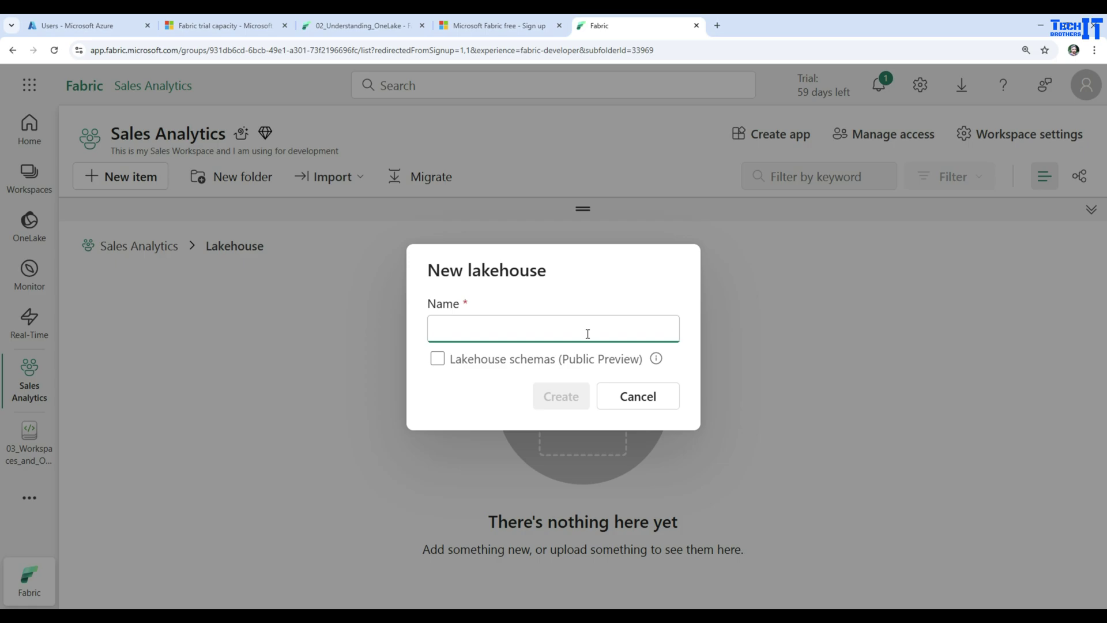
type("SalesLakeHouse")
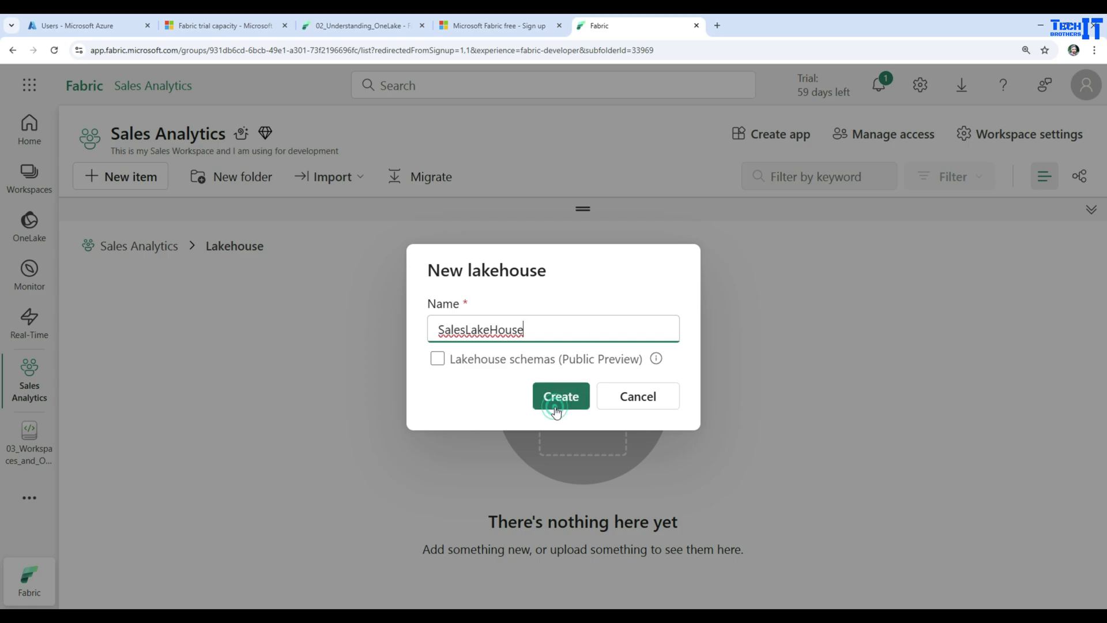
left_click(557, 399)
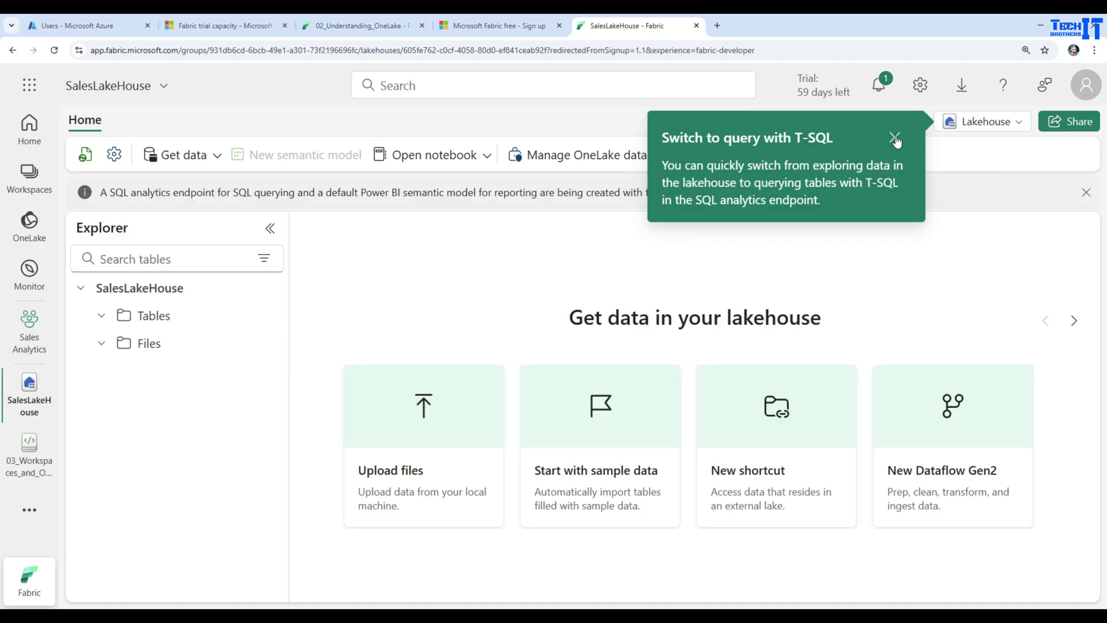
Step: Dismiss the T-SQL tip and return to the Sales Analytics Lakehouse folder
left_click(894, 139)
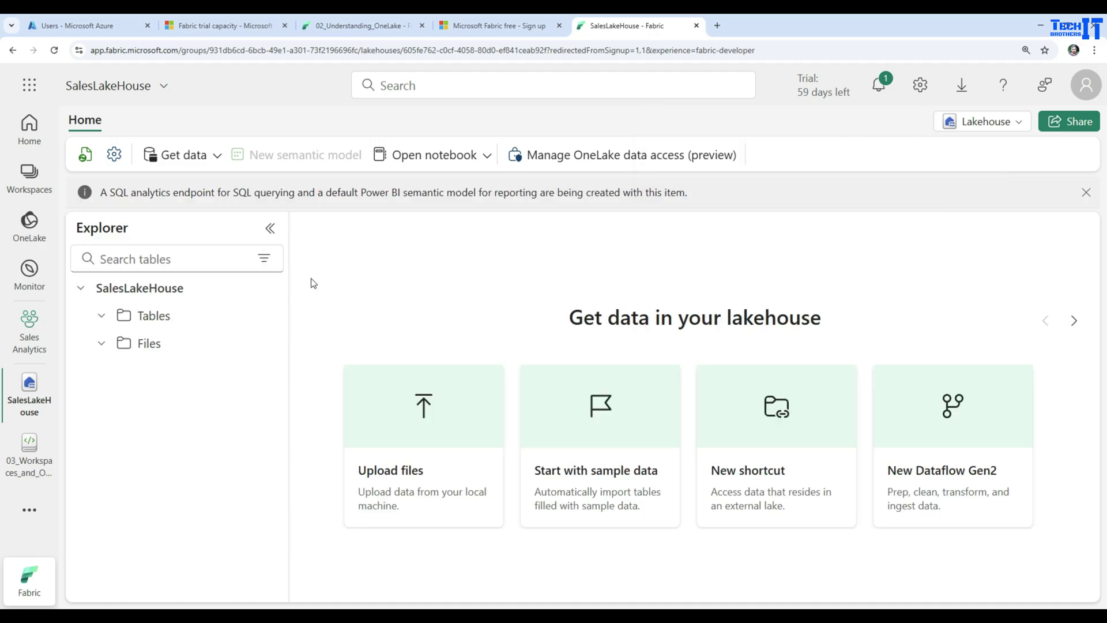
left_click(30, 352)
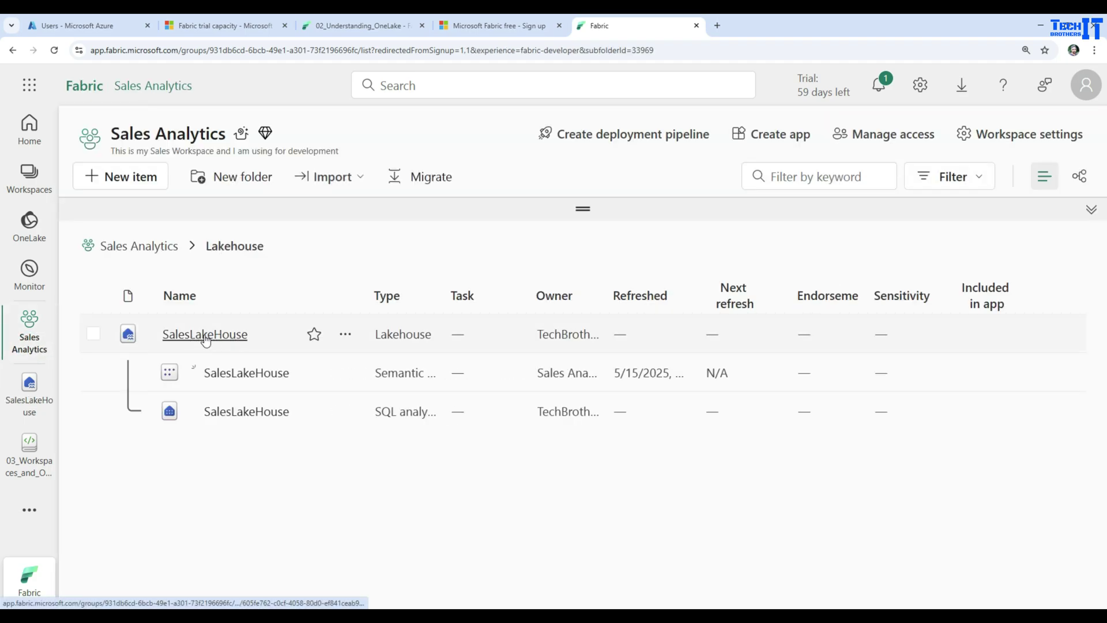
left_click(161, 247)
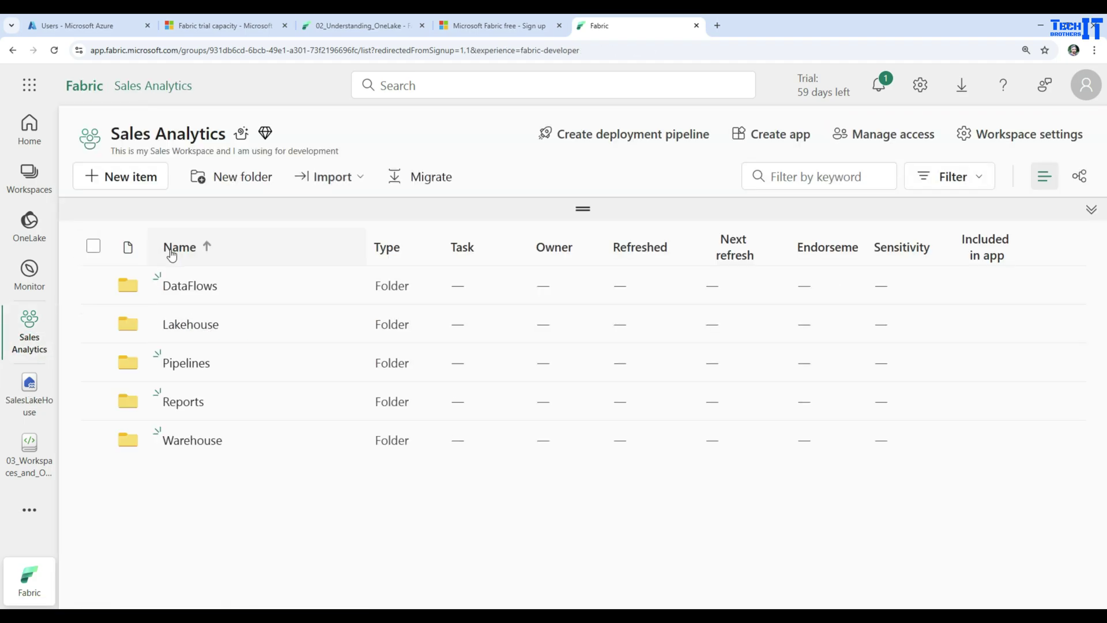
left_click(192, 326)
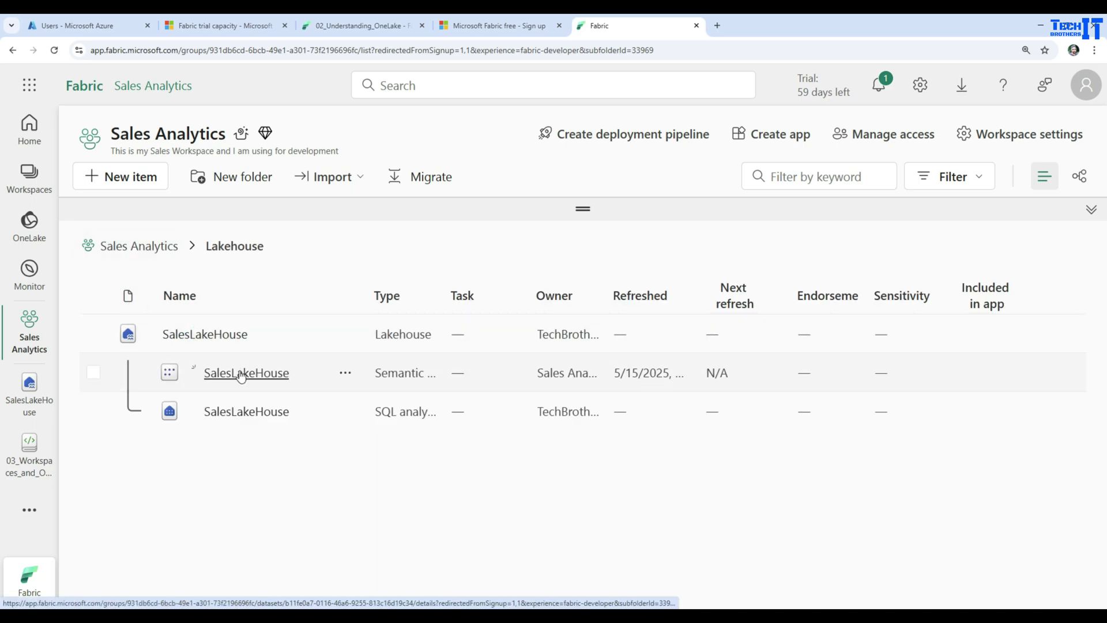
Step: Review the lakehouse, semantic model and SQL analytics endpoint items, then reopen SalesLakeHouse
left_click_drag(445, 301, 578, 301)
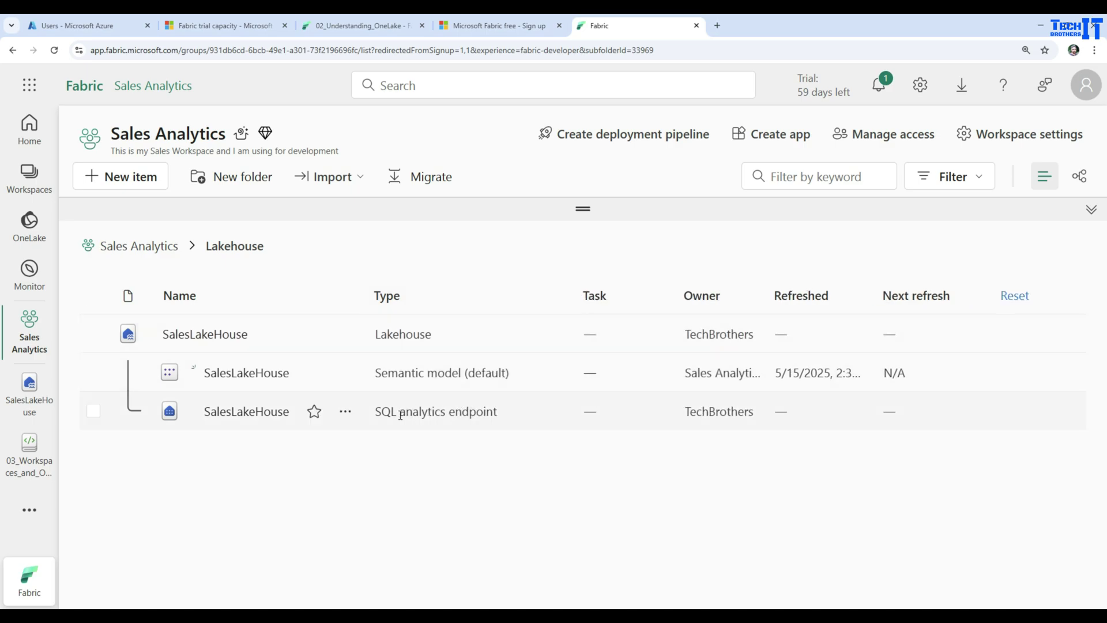
left_click_drag(505, 417, 372, 415)
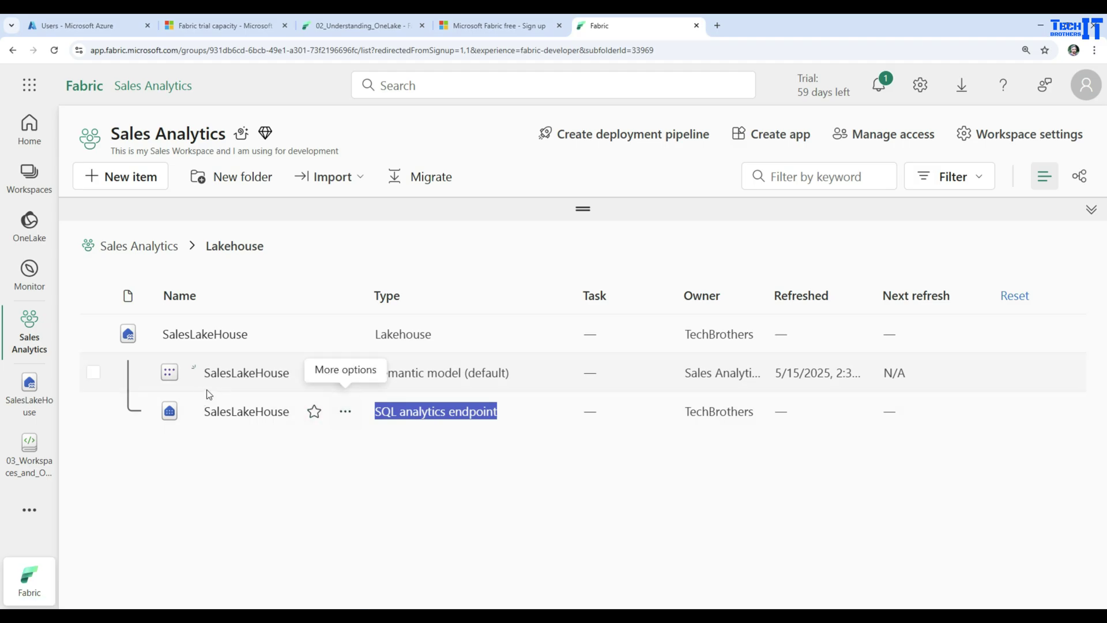
left_click(206, 335)
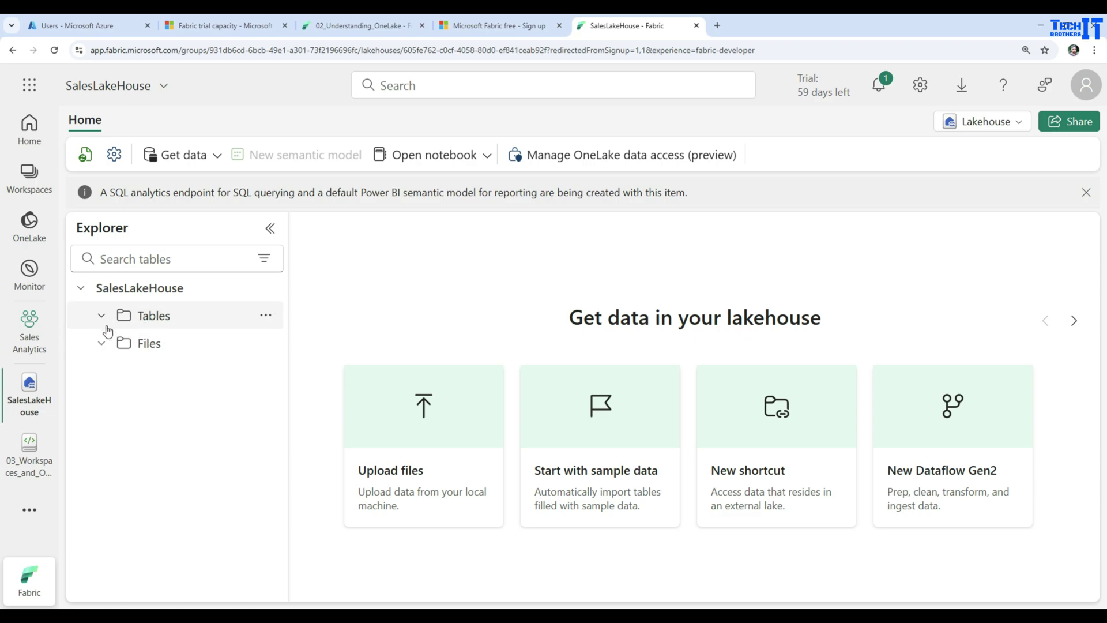
Step: Collapse the Files and Tables folders in the SalesLakeHouse explorer
left_click(103, 343)
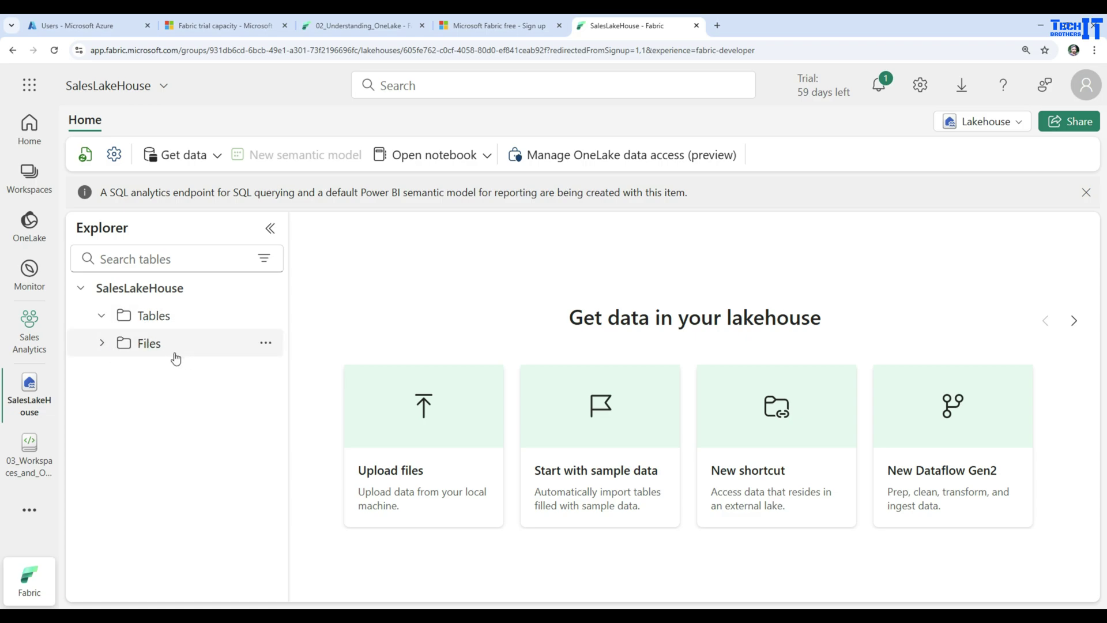
left_click(102, 315)
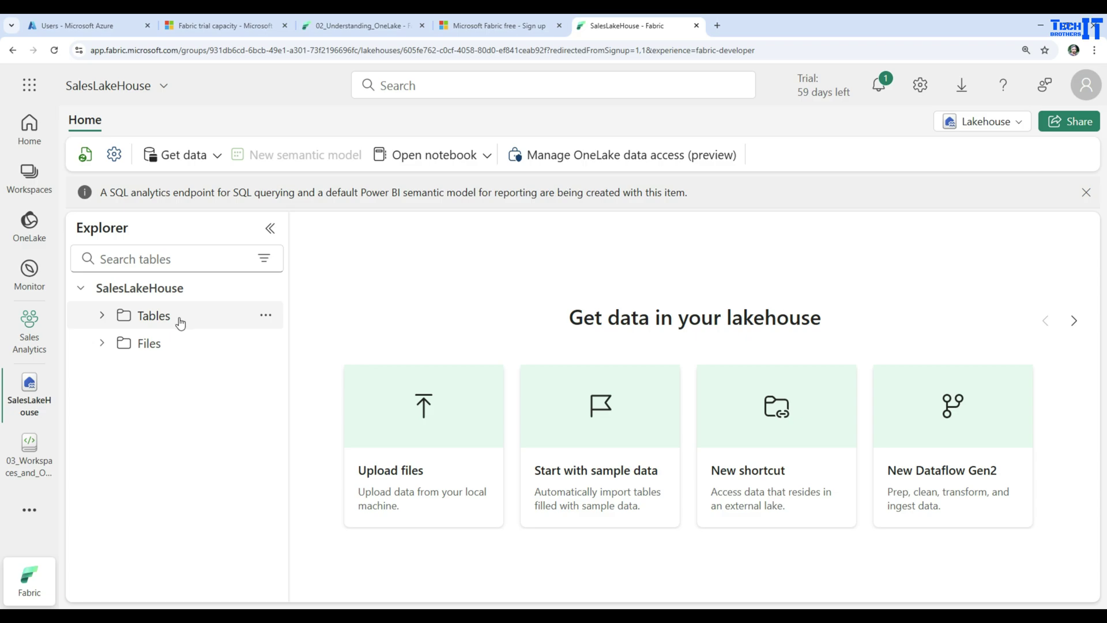